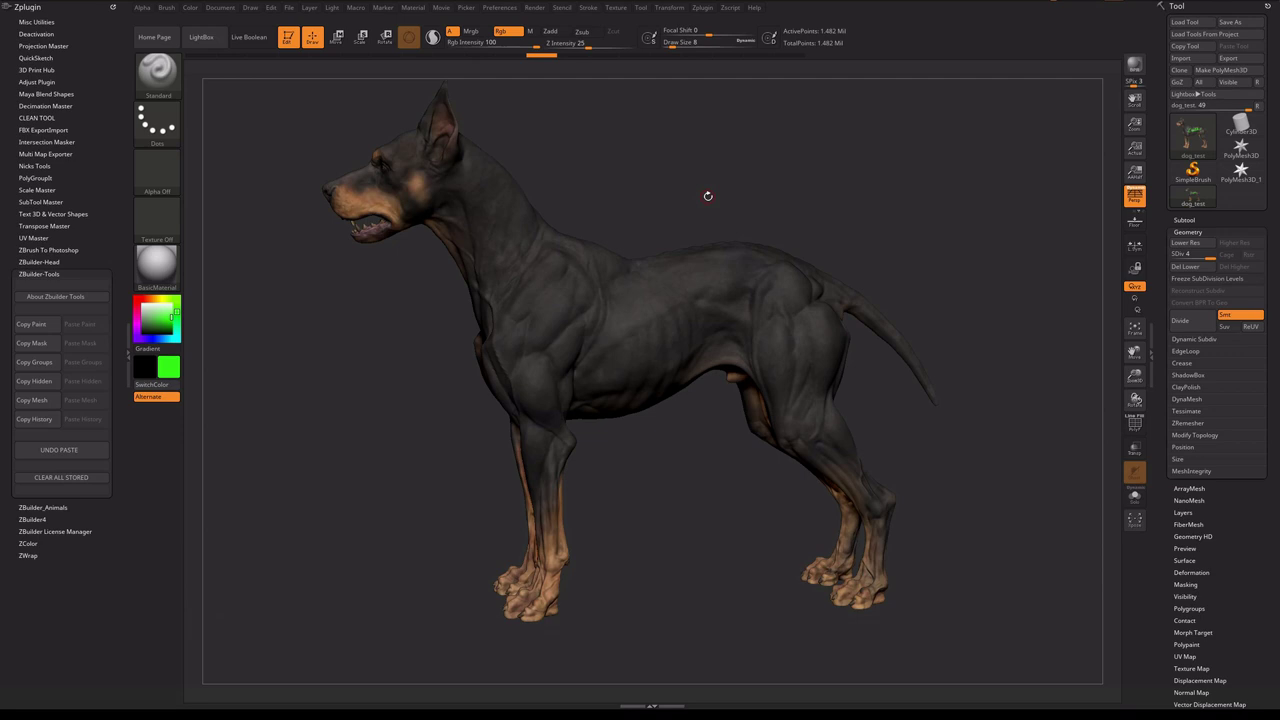
Paint the word "Zbuilder" in green across the dog's side and store the model's polypaint
left_click(52, 324)
left_click_drag(520, 296, 580, 333)
mouse_move(612, 272)
left_mouse_down()
mouse_move(618, 318)
mouse_move(668, 312)
mouse_move(683, 282)
mouse_move(698, 300)
mouse_move(765, 296)
mouse_move(775, 282)
left_mouse_up()
left_click_drag(872, 236, 818, 246)
left_click(50, 324)
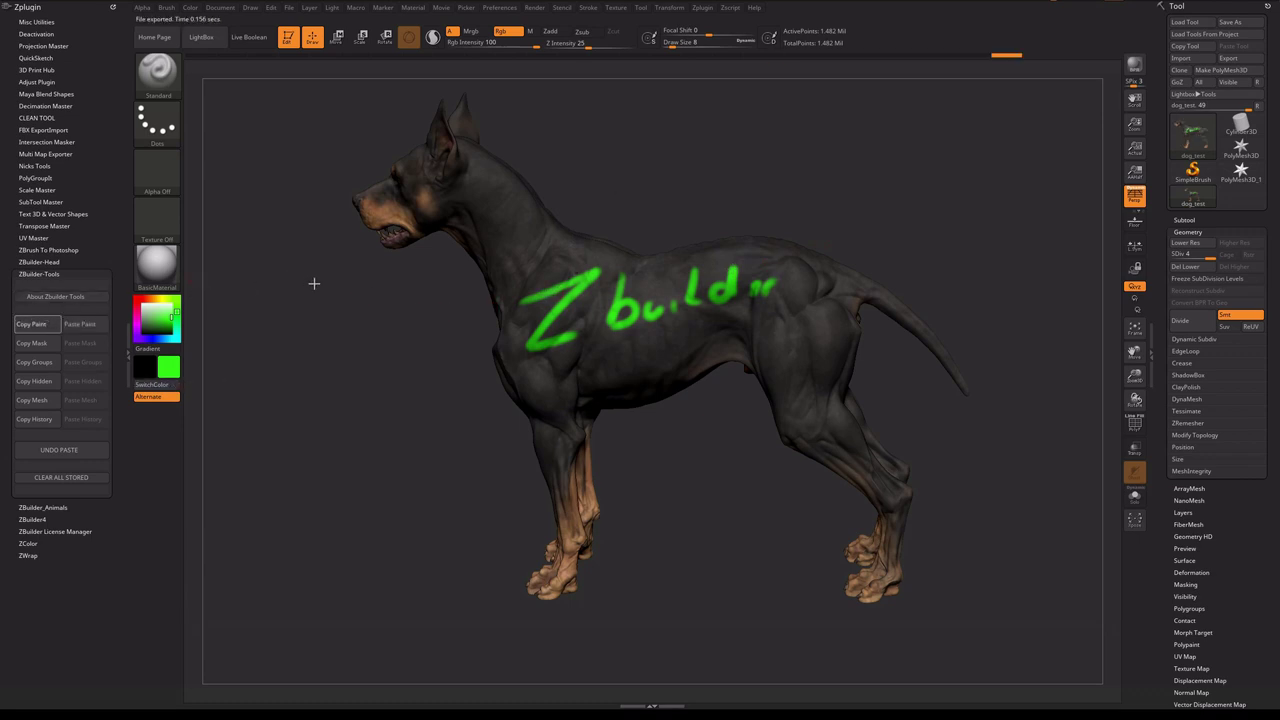
left_click_drag(332, 285, 422, 274)
Pick a magenta colour and fill the whole dog model with it
key("c")
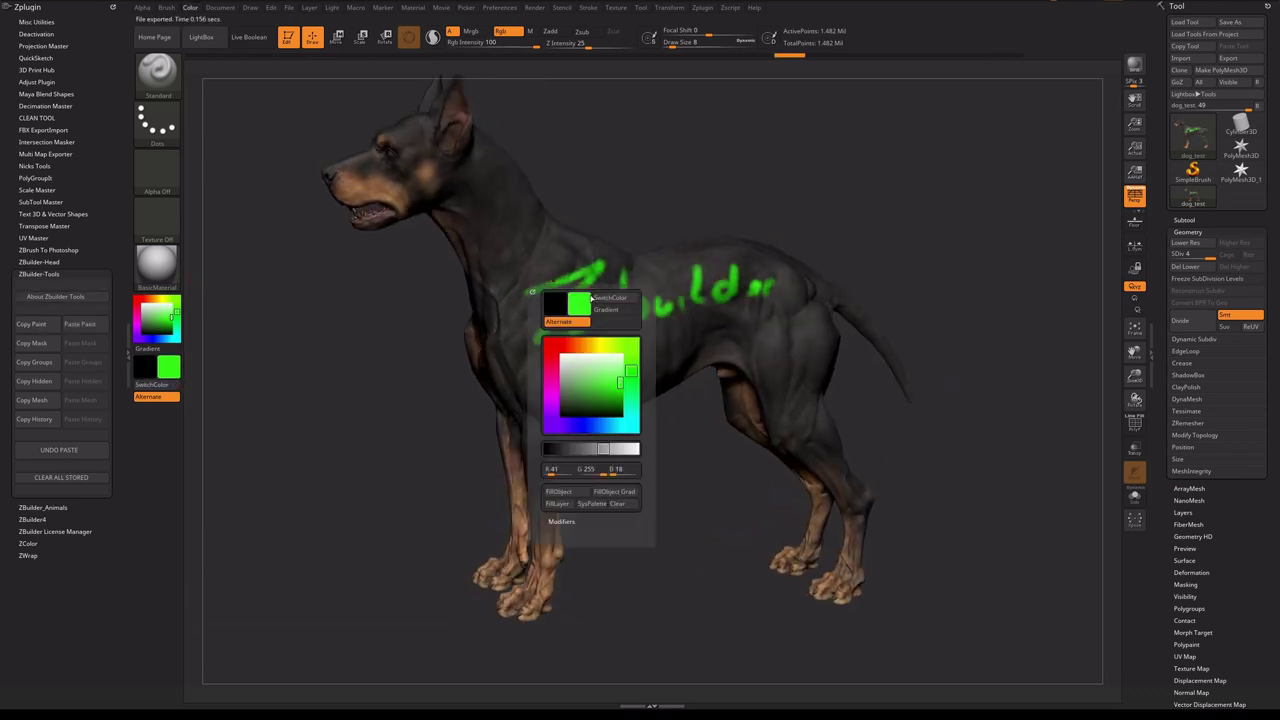
left_click(583, 365)
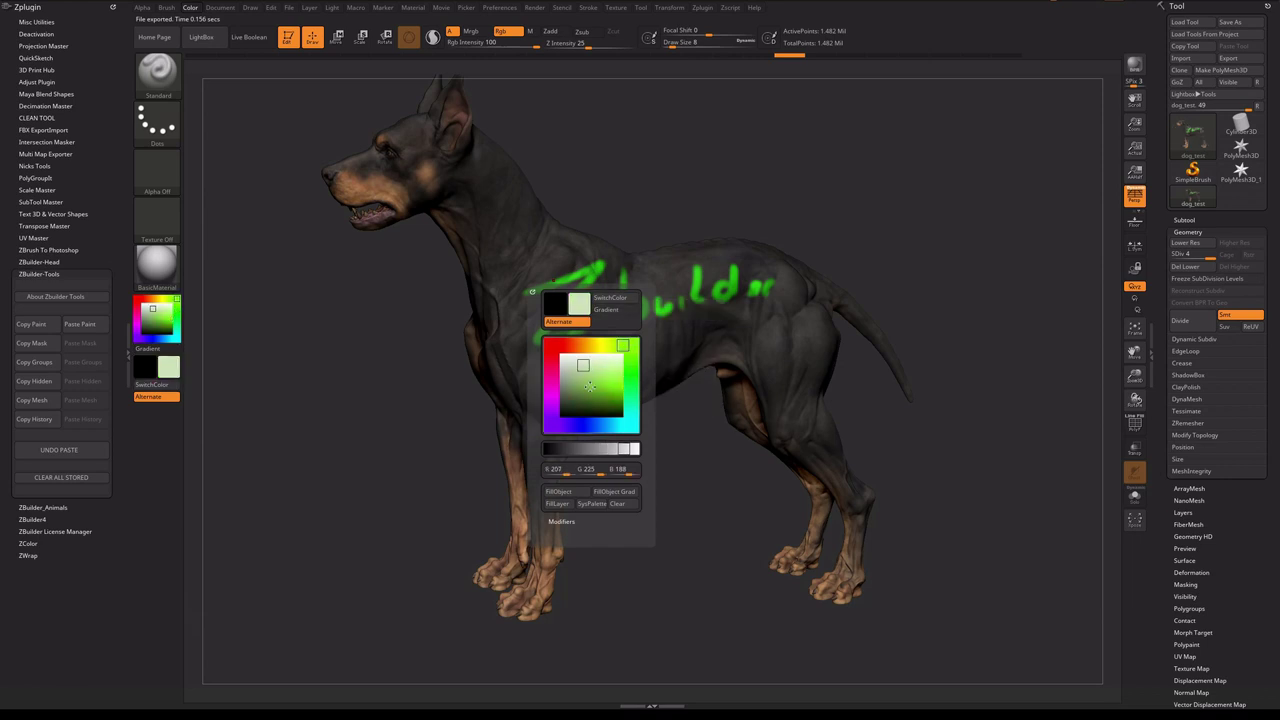
left_click(551, 369)
left_click(558, 491)
key("c")
left_click(528, 467)
left_click(484, 573)
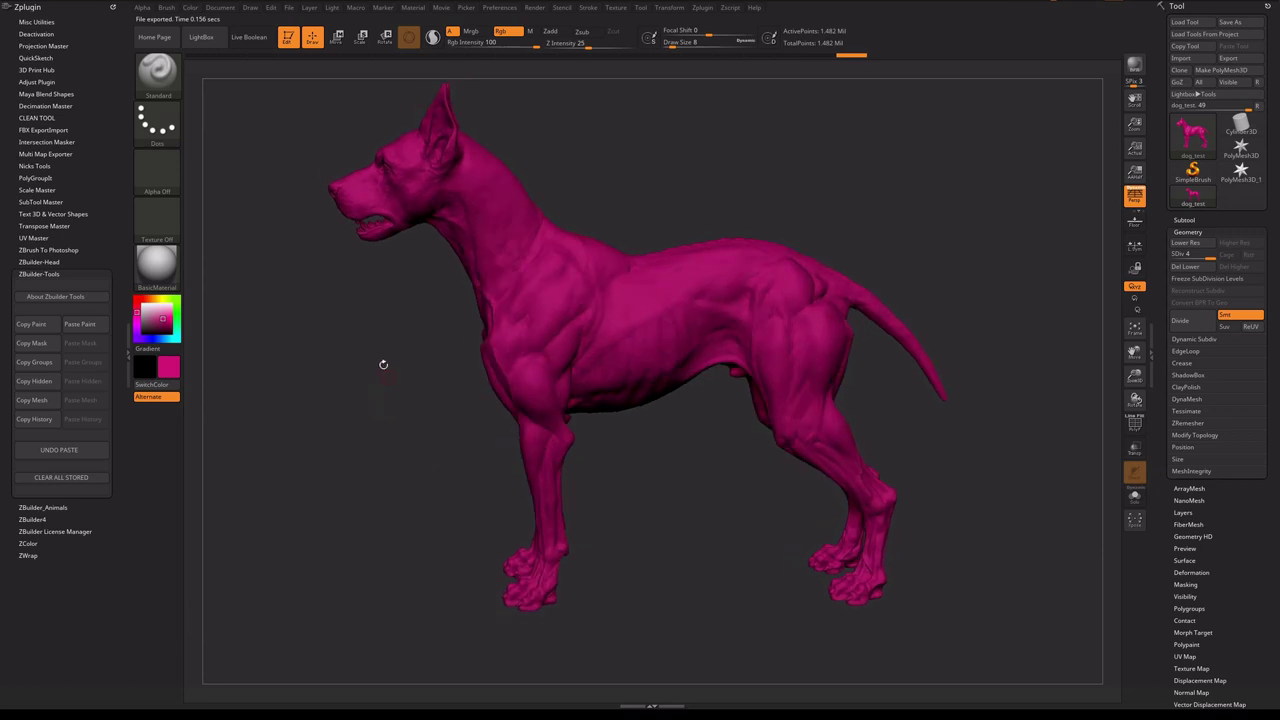
Restore the stored polypaint over the magenta-filled dog and check it from the side
left_click_drag(383, 363, 329, 325)
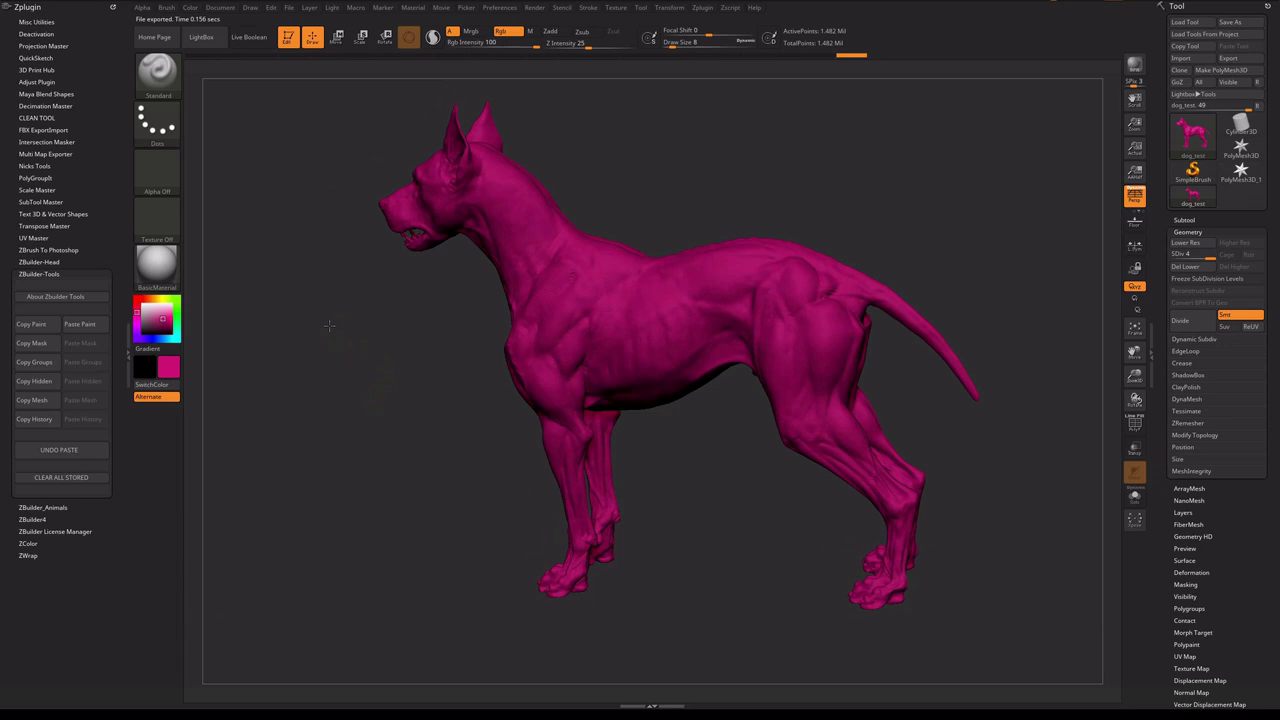
left_click_drag(329, 325, 350, 304)
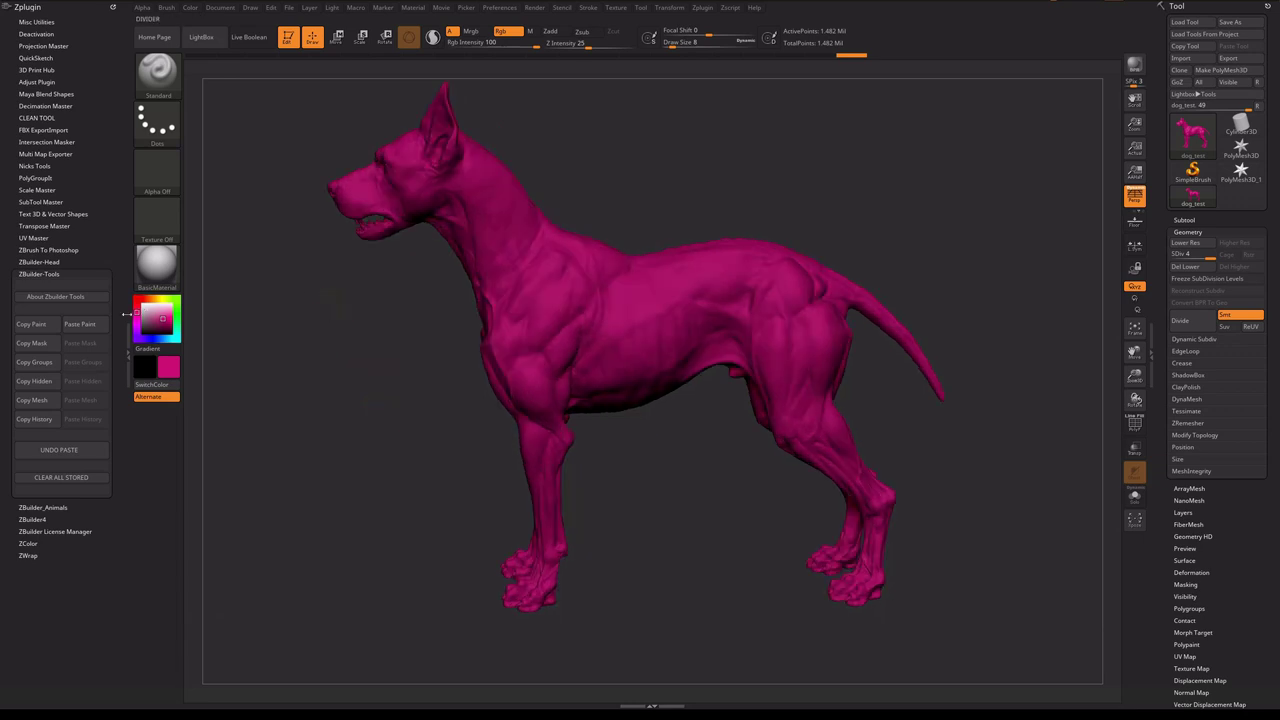
left_click(101, 324)
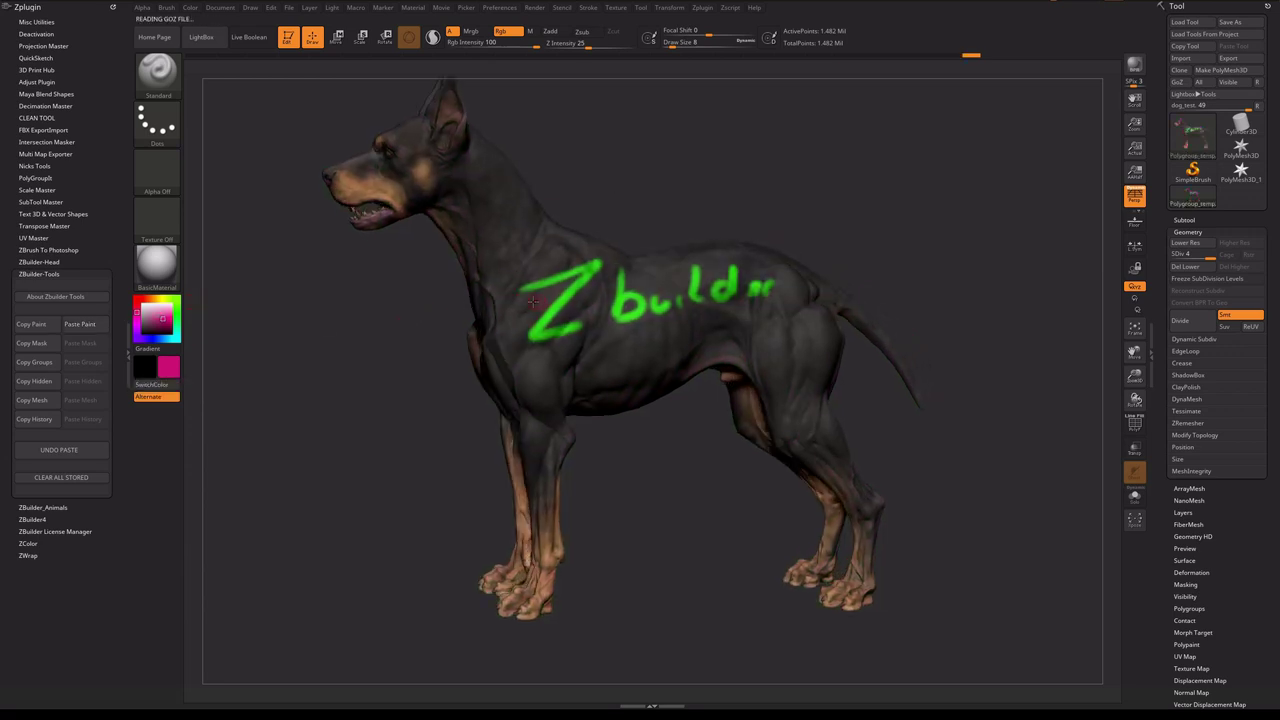
left_click_drag(383, 340, 391, 346)
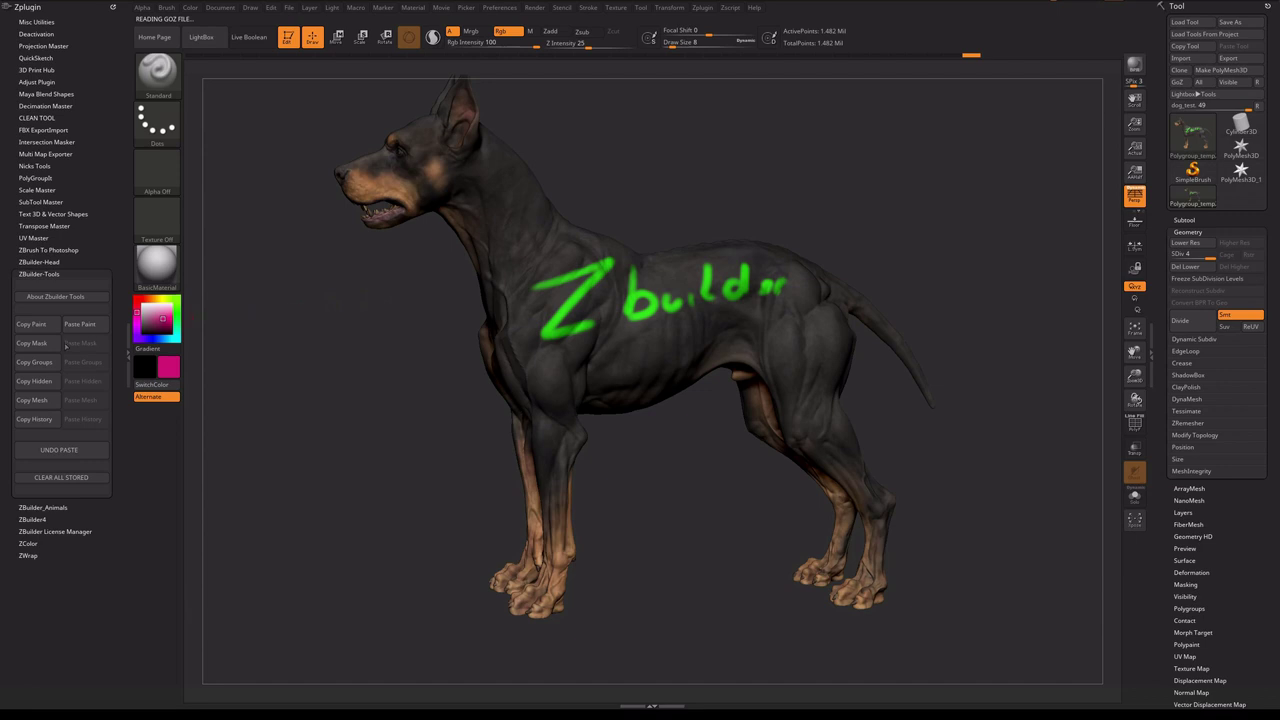
left_click_drag(305, 332, 328, 326)
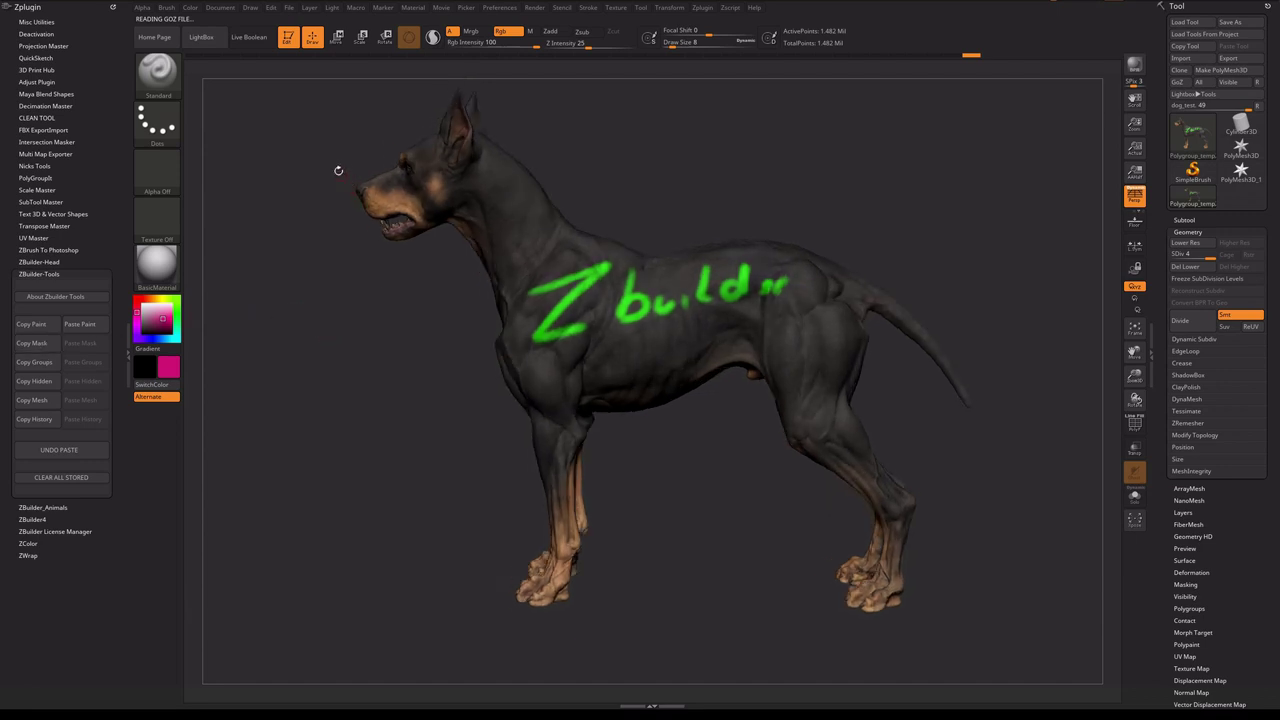
Mask the dog's head, neck and front torso with a rectangular mask
left_click_drag(314, 118, 652, 428, "ctrl")
mouse_move(744, 195)
left_mouse_down()
mouse_move(797, 160)
mouse_move(620, 132)
mouse_move(740, 134)
left_mouse_up()
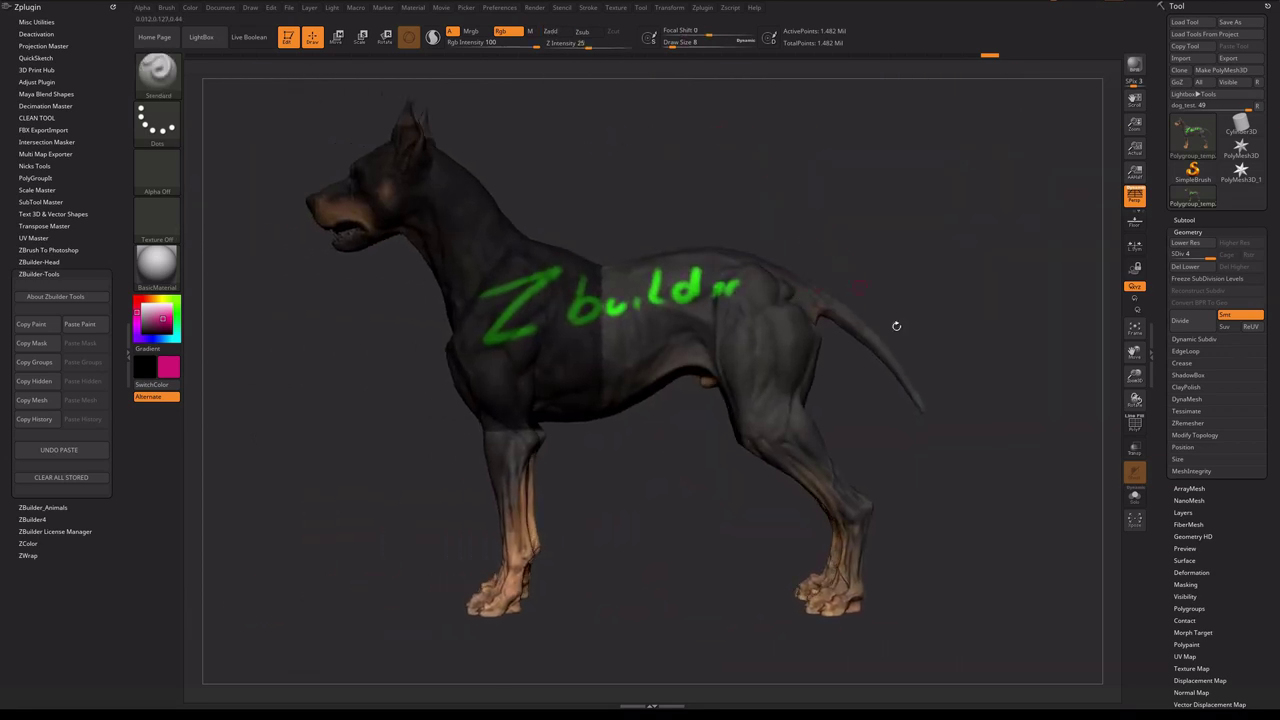
left_click_drag(978, 355, 891, 240)
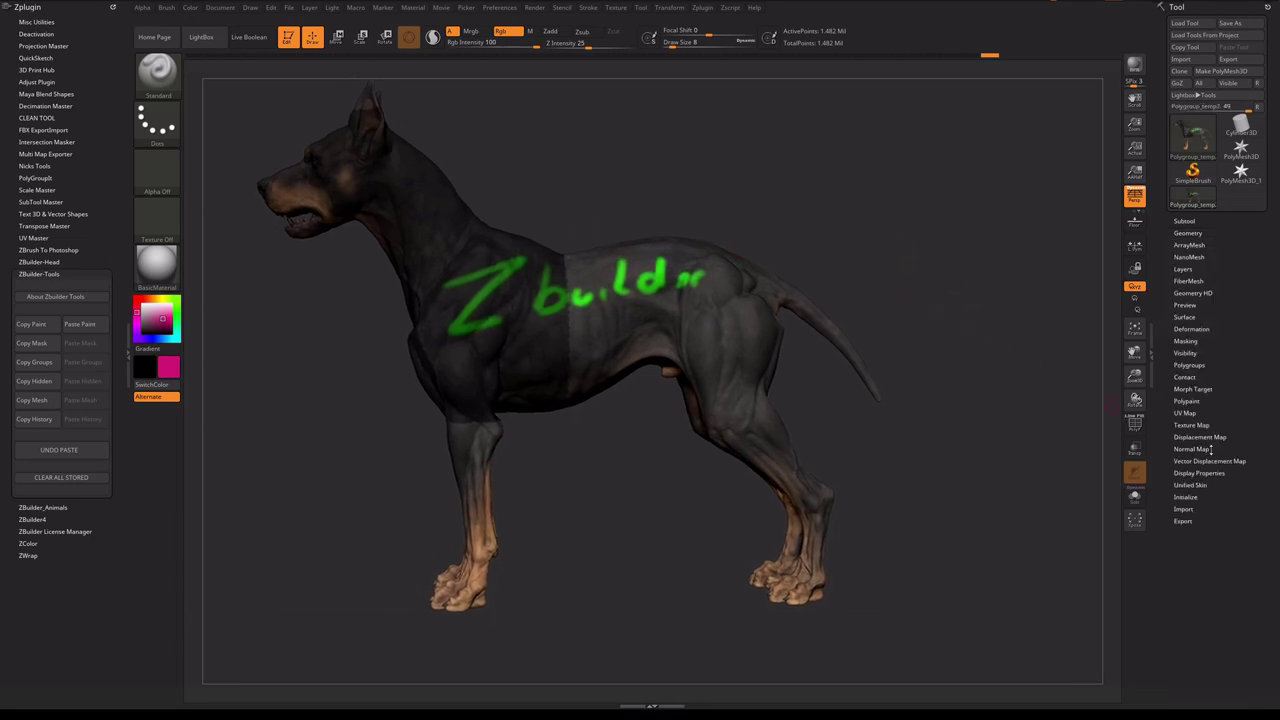
Turn off Colorize for the dog's polypaint and set the active colour to white
left_click(1193, 401)
left_click(1191, 412)
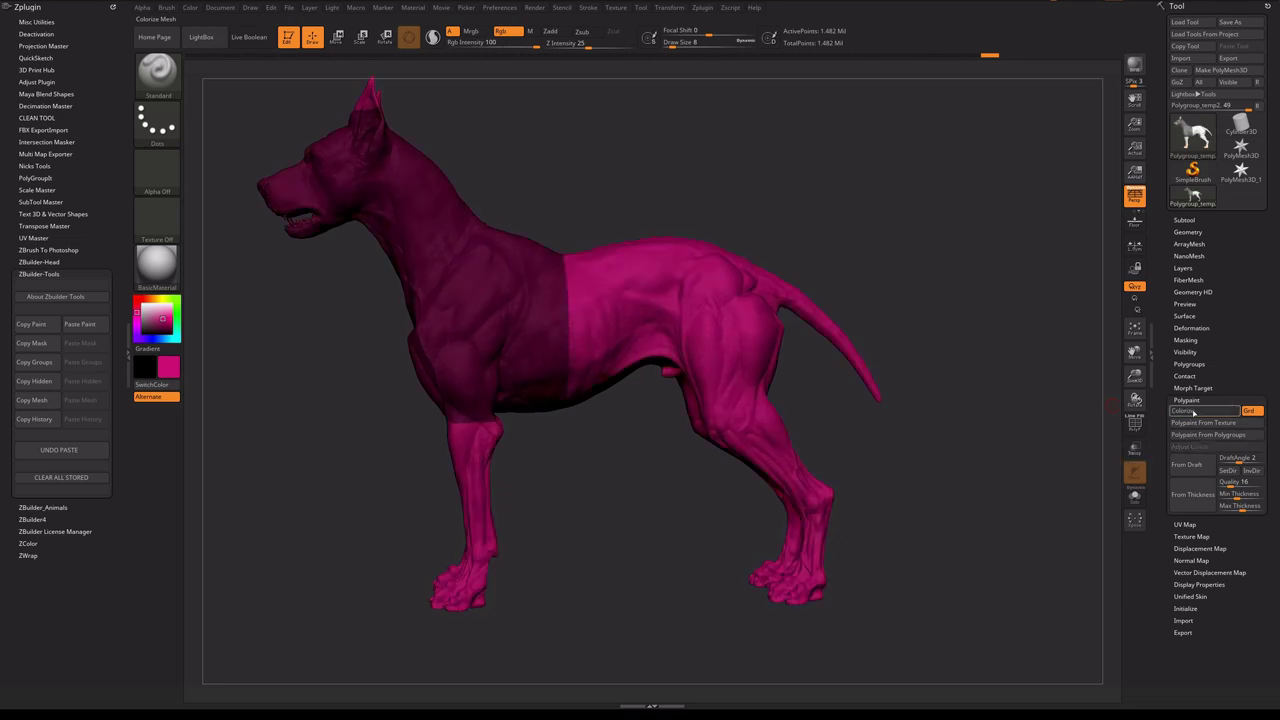
key("c")
left_click_drag(674, 320, 653, 318)
left_click(652, 455)
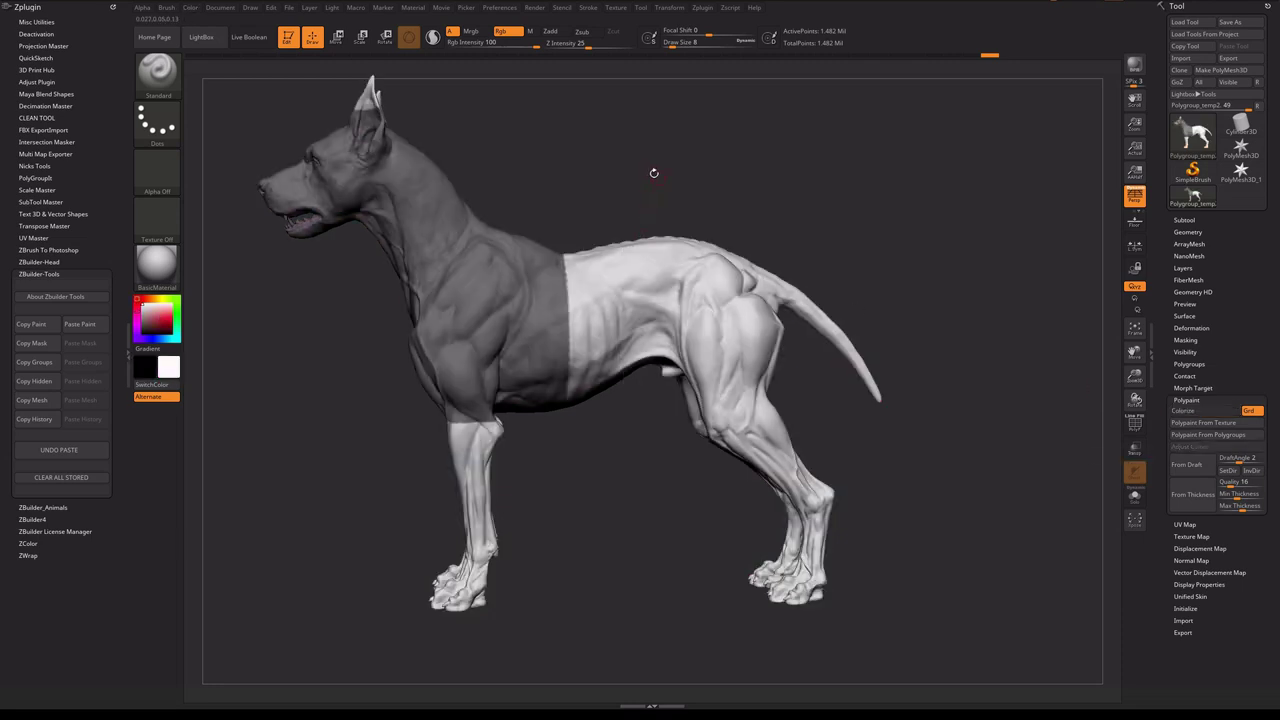
Add rectangular mask strips across the dog's rear torso, hip and tail base
left_click_drag(654, 171, 709, 196, "alt")
left_click_drag(595, 221, 551, 233)
mouse_move(664, 206)
left_mouse_down("ctrl")
mouse_move(700, 362)
mouse_move(720, 386)
left_mouse_up("ctrl")
left_click_drag(768, 237, 816, 384, "ctrl")
left_click_drag(832, 250, 864, 358, "ctrl")
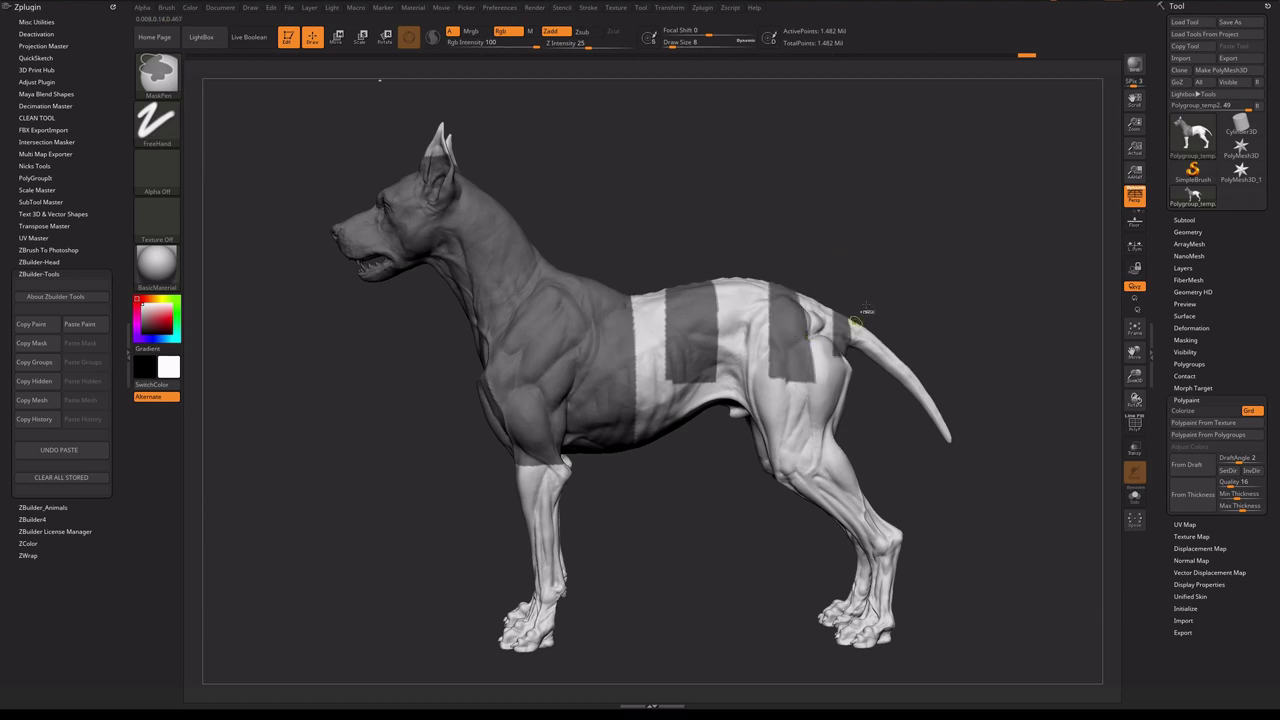
Store the dog's current mask with ZBuilder-Tools and clear the mask from the model
left_click_drag(865, 241, 816, 232, "alt")
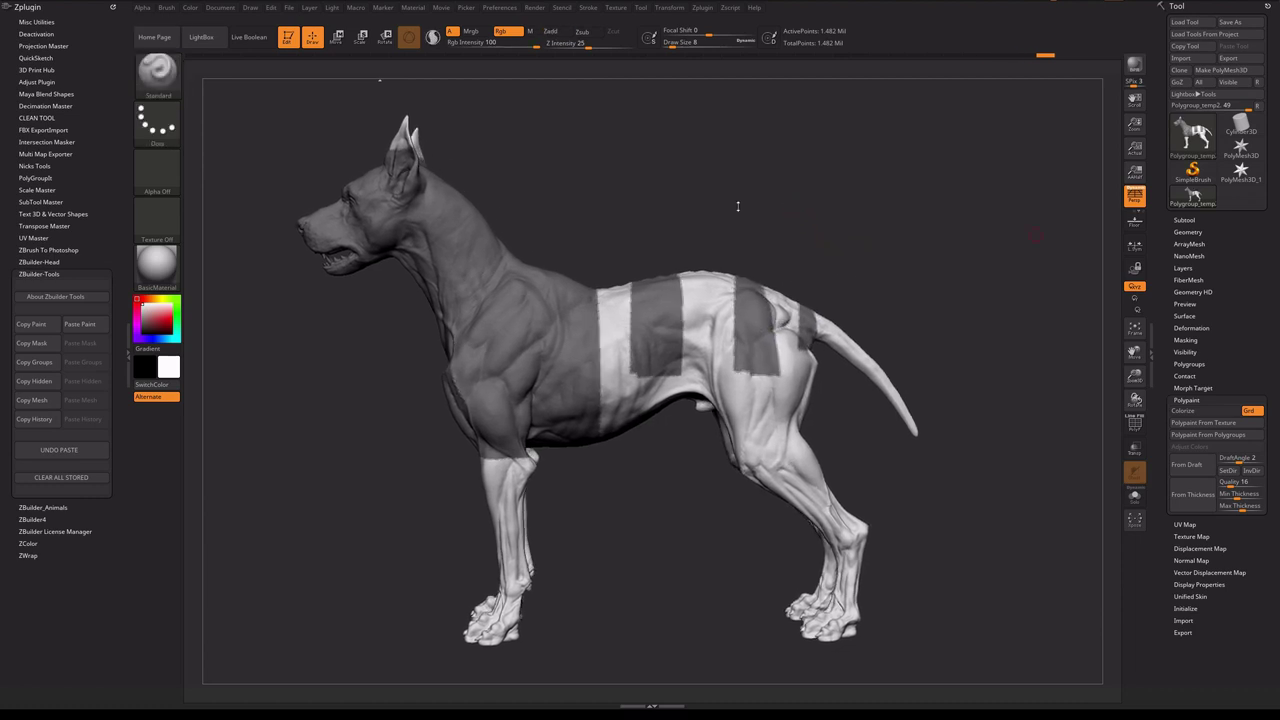
left_click_drag(790, 221, 735, 222)
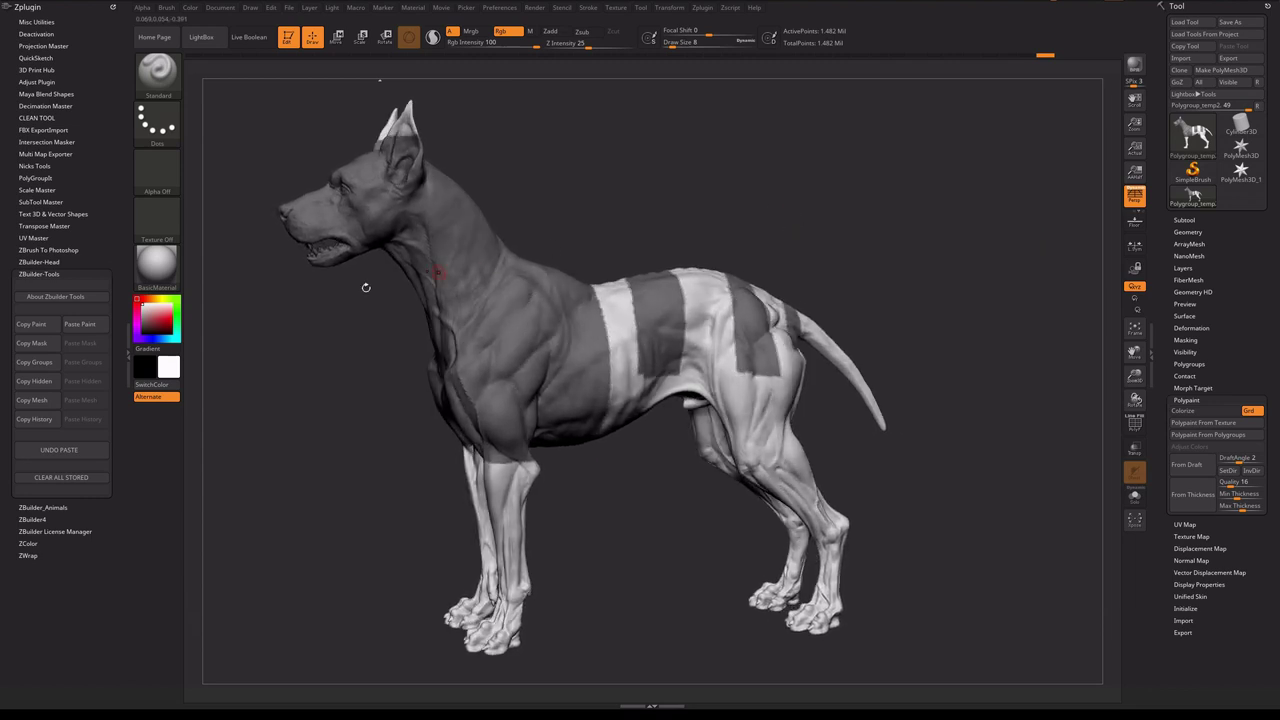
left_click(32, 343)
left_click_drag(657, 180, 749, 204, "ctrl")
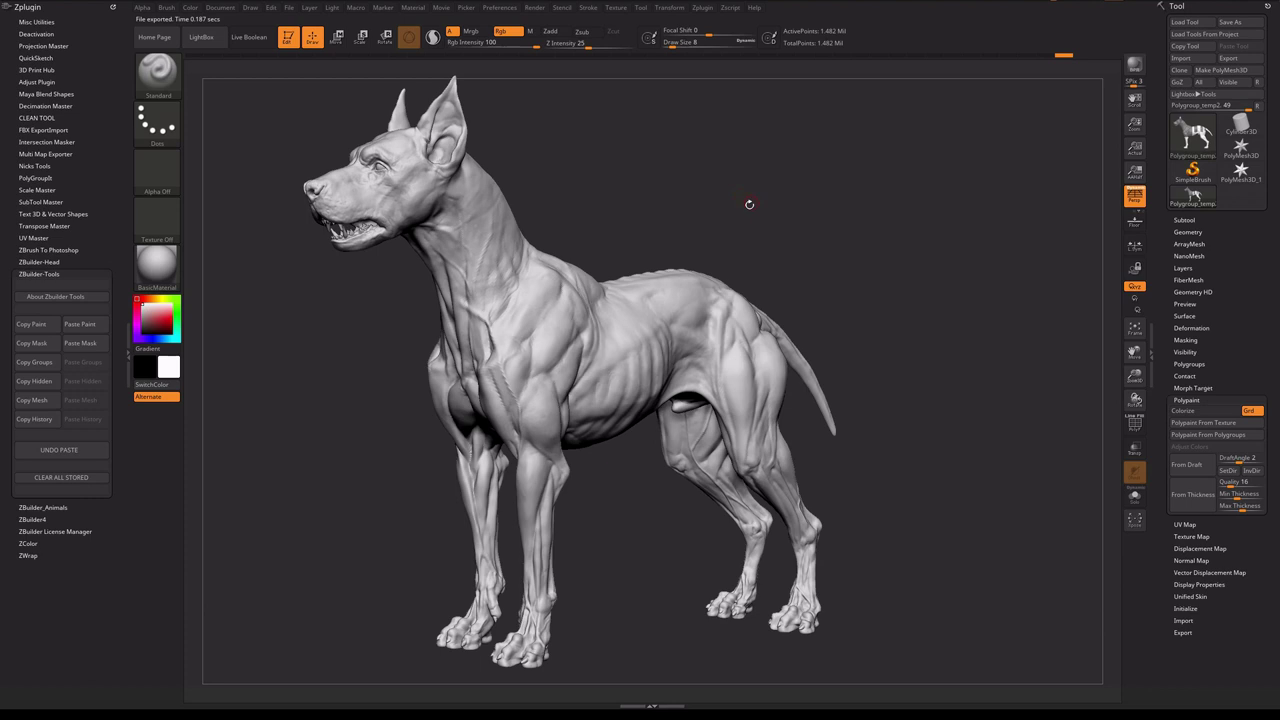
Restore the stored mask on the dog and check it by turning the model
left_click_drag(749, 204, 640, 210)
left_click(100, 343)
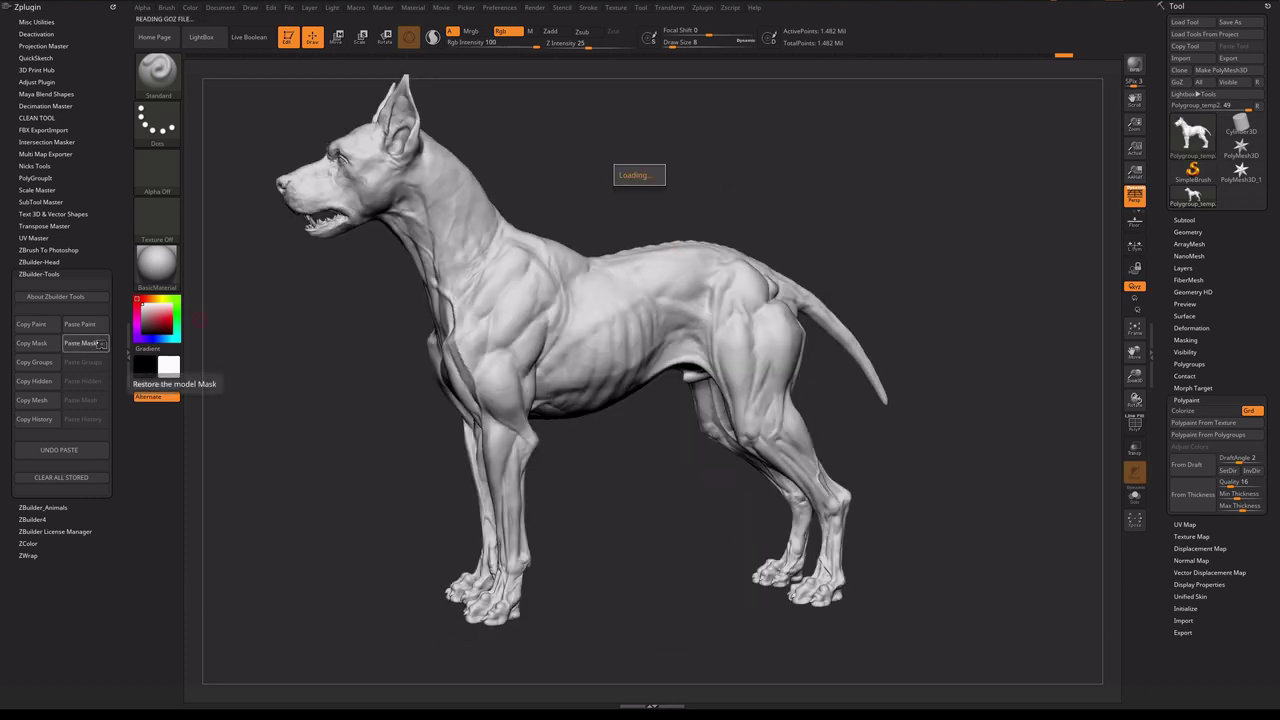
left_click_drag(695, 192, 619, 233)
mouse_move(661, 191)
left_mouse_down()
mouse_move(687, 188)
mouse_move(672, 181)
left_mouse_up()
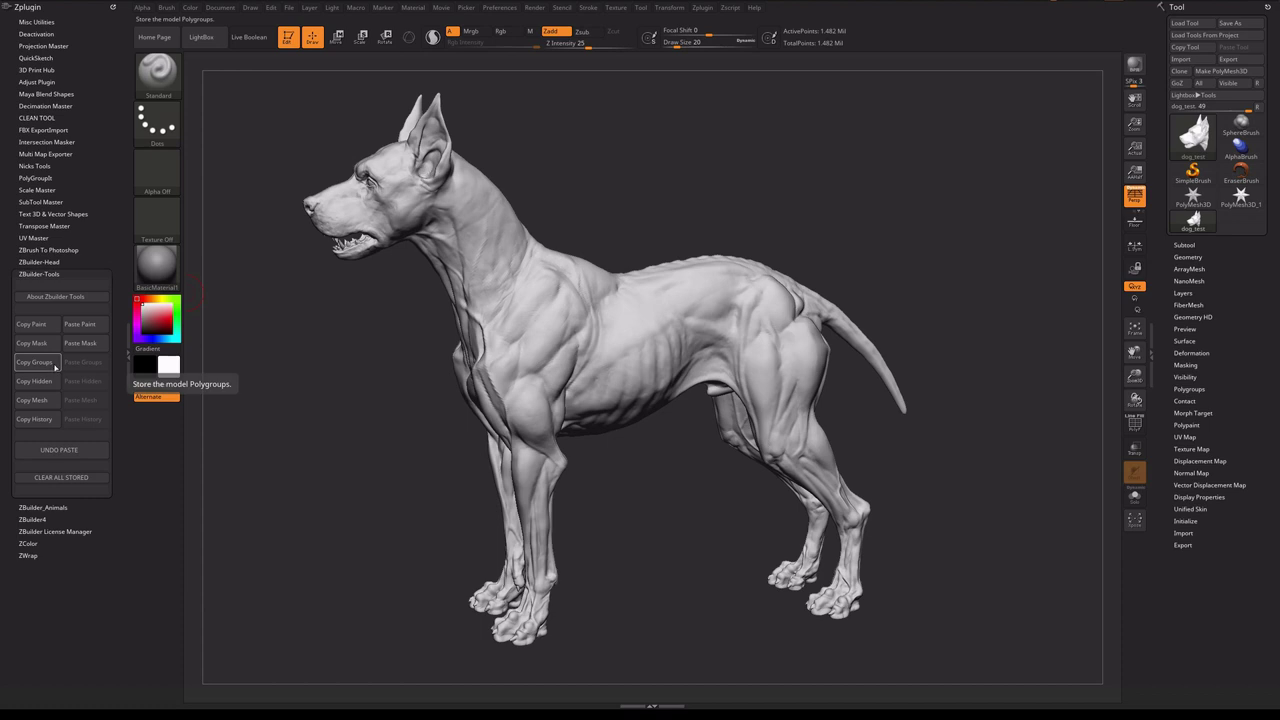
Turn on the PolyFrame display and open the Polygroups settings for the dog
left_click(669, 8)
left_click(730, 193)
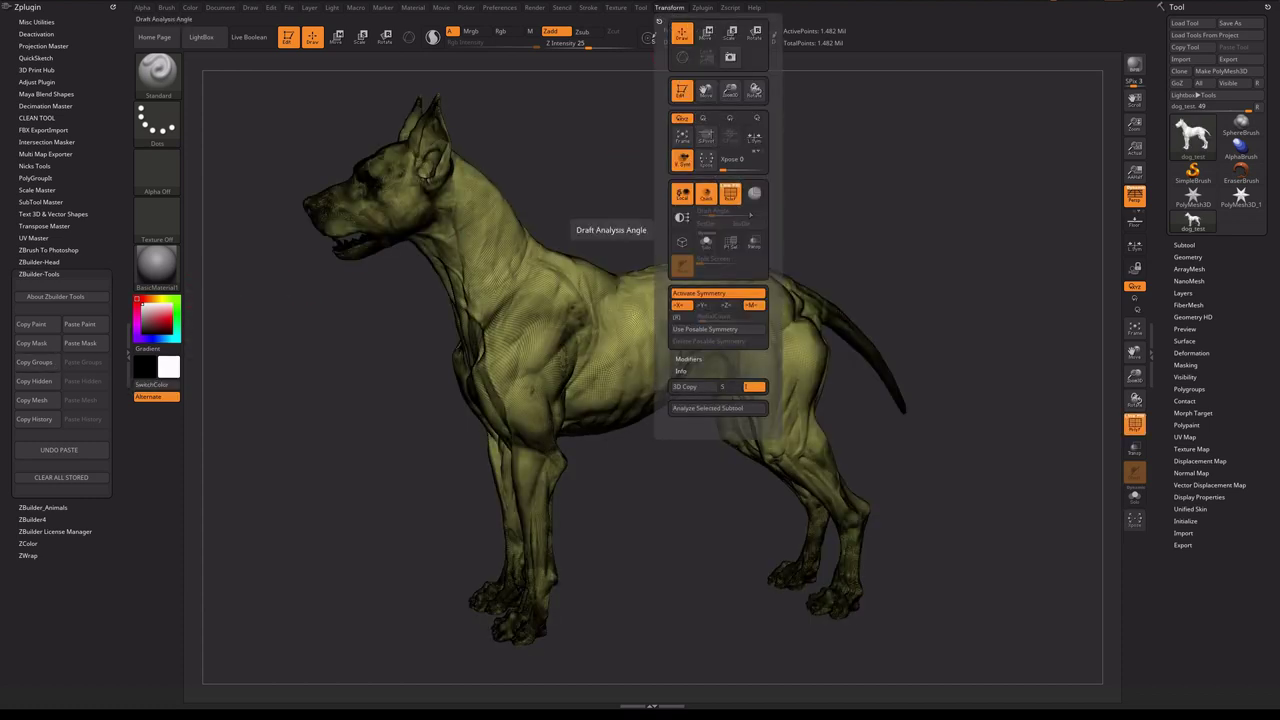
left_click_drag(976, 381, 990, 382)
left_click(1189, 389)
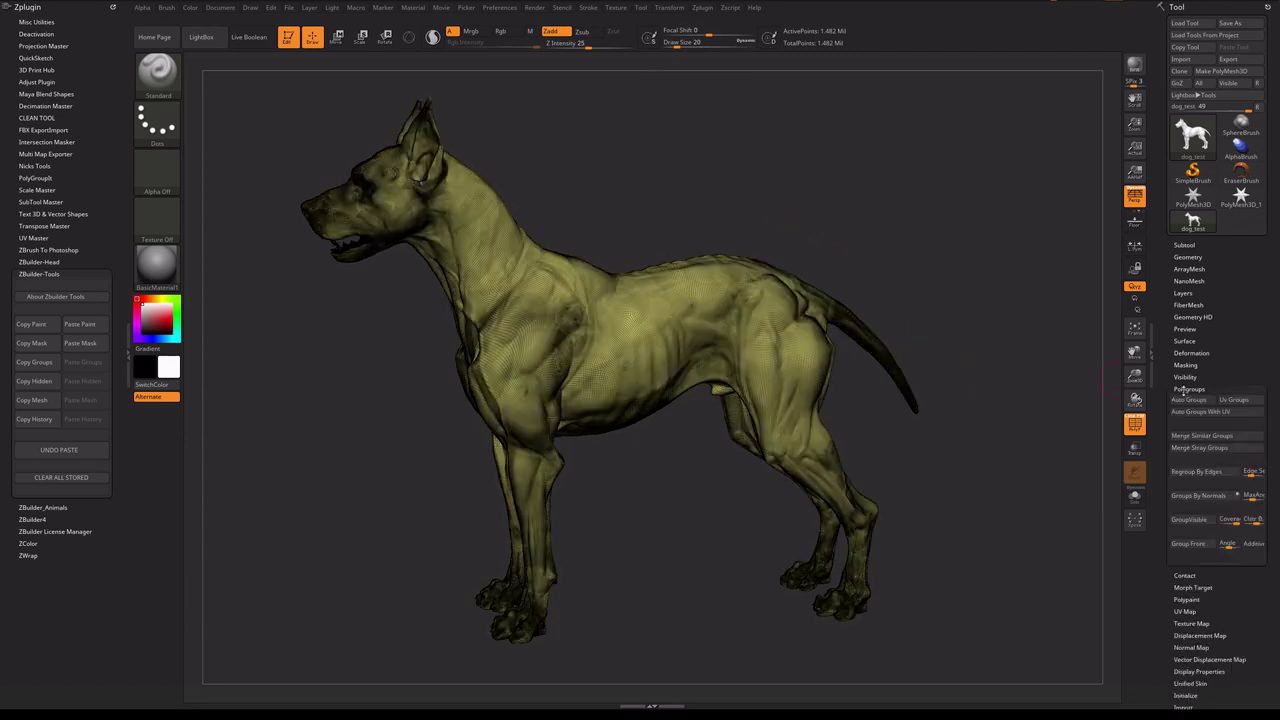
Isolate the dog's head and then its mid-torso to group each visible region, showing the whole model after each
left_click_drag(266, 99, 472, 344, "ctrl+shift")
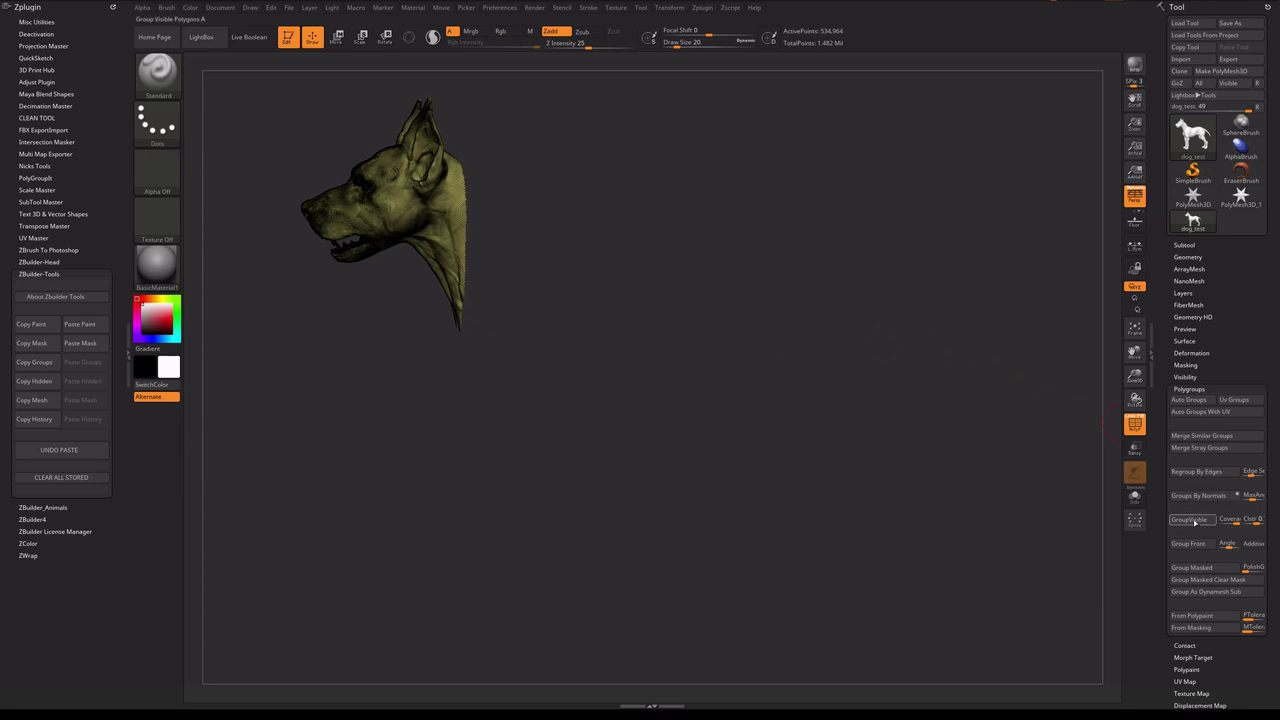
key("ctrl+shift")
left_click(829, 259, "ctrl+shift")
left_click_drag(549, 180, 672, 394, "ctrl+shift")
left_click(1188, 520)
left_click(814, 229, "ctrl+shift")
Isolate the dog's hindquarters, assign them their own polygroup and show the whole model again
left_click_drag(704, 172, 830, 390, "ctrl+shift")
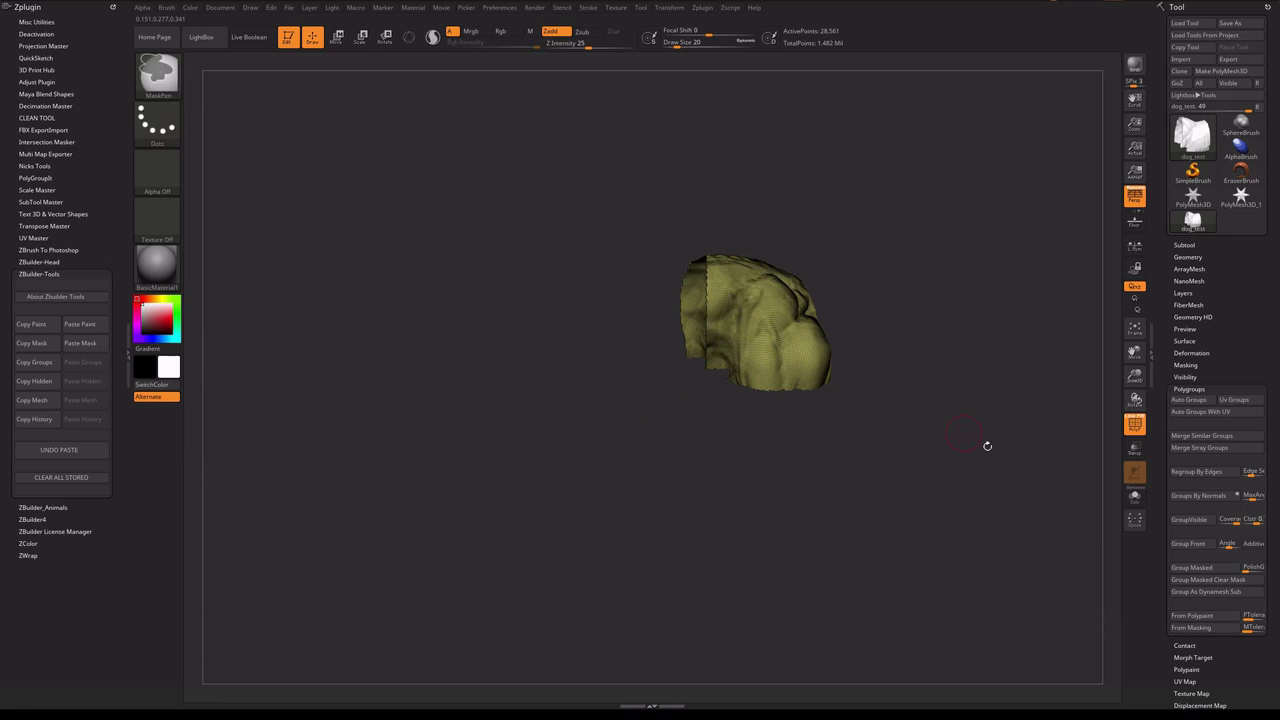
left_click(1188, 520)
left_click(732, 201, "ctrl+shift")
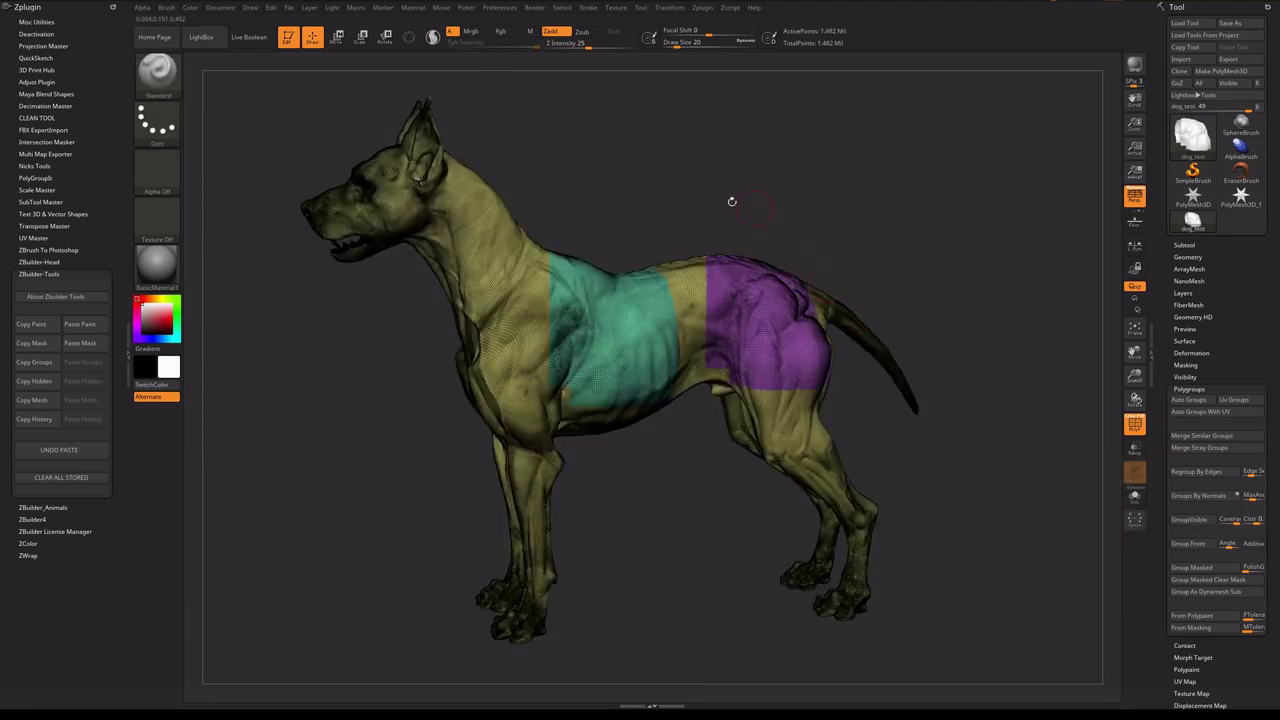
left_click_drag(725, 186, 740, 199)
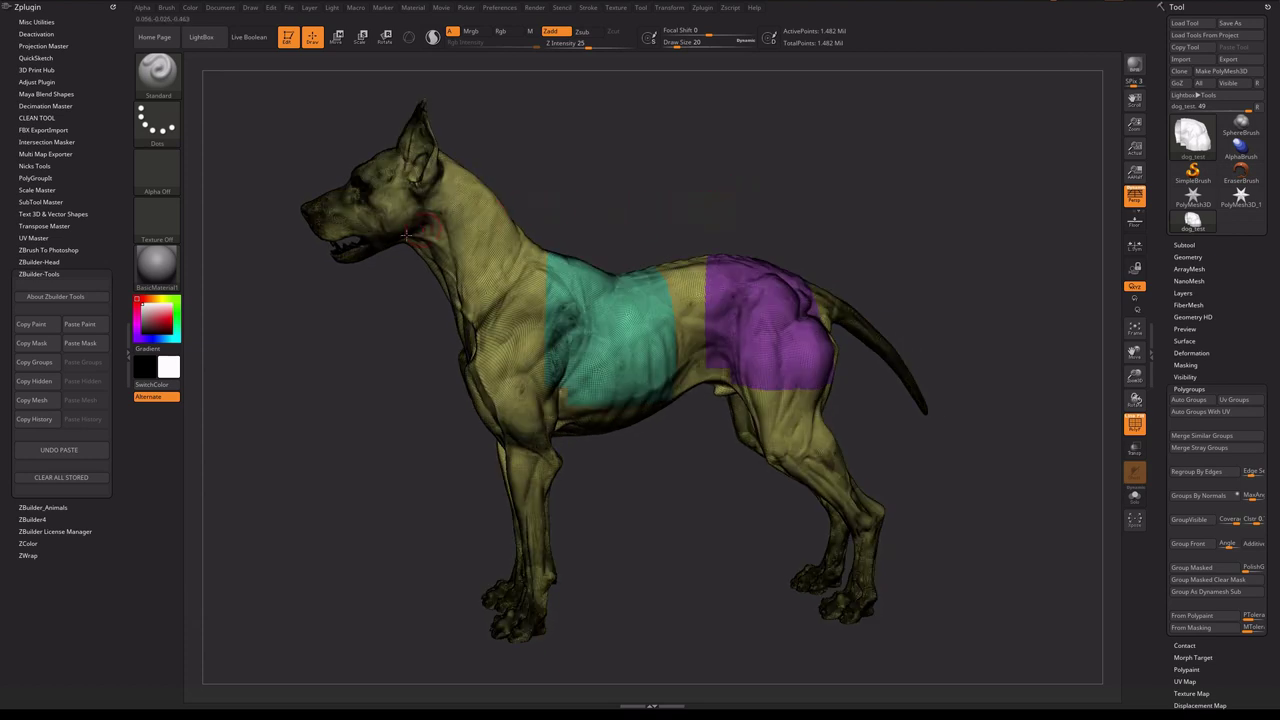
Store the dog's polygroups and regroup the whole visible model into a single polygroup
left_click(52, 363)
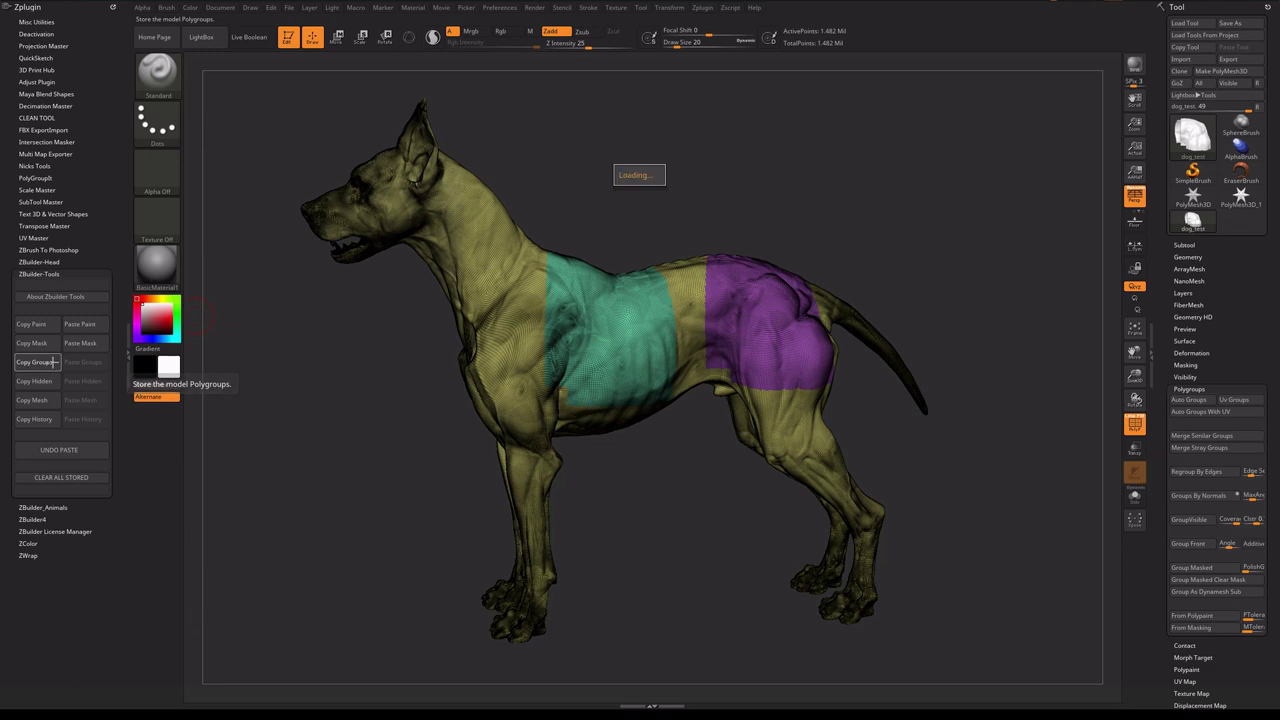
left_click_drag(354, 342, 356, 346)
left_click_drag(872, 236, 881, 243)
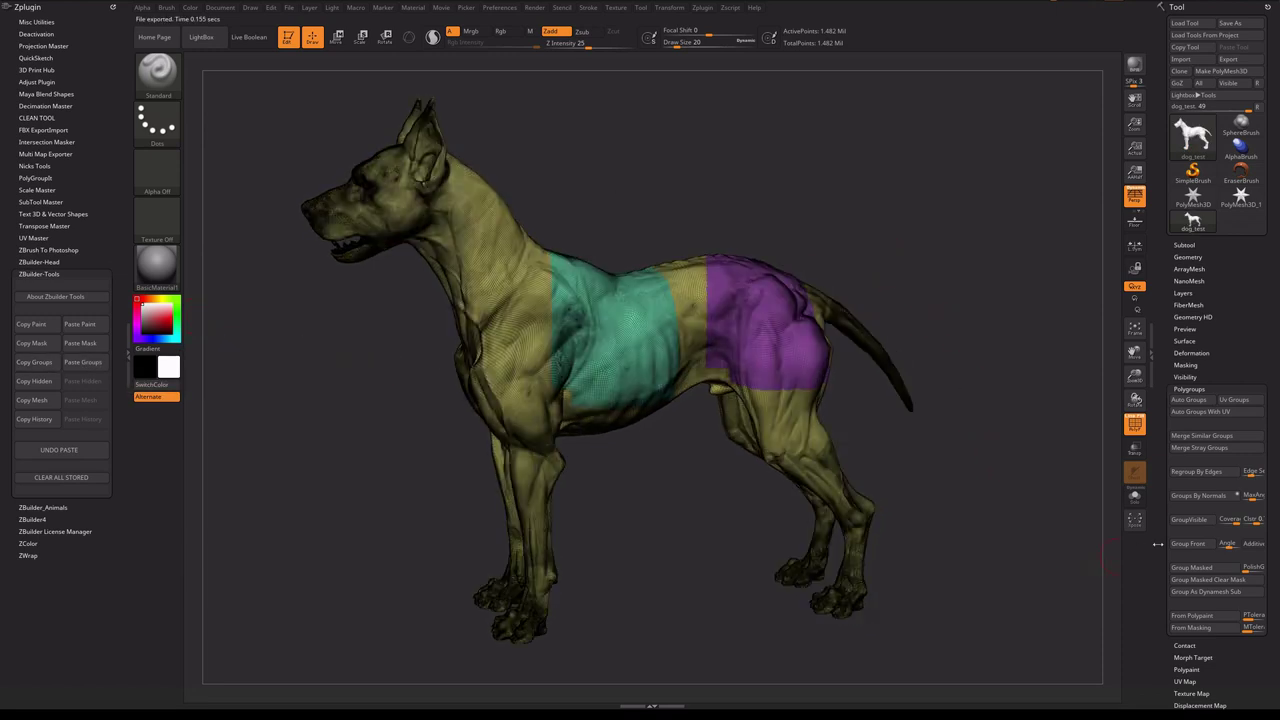
left_click(1189, 519)
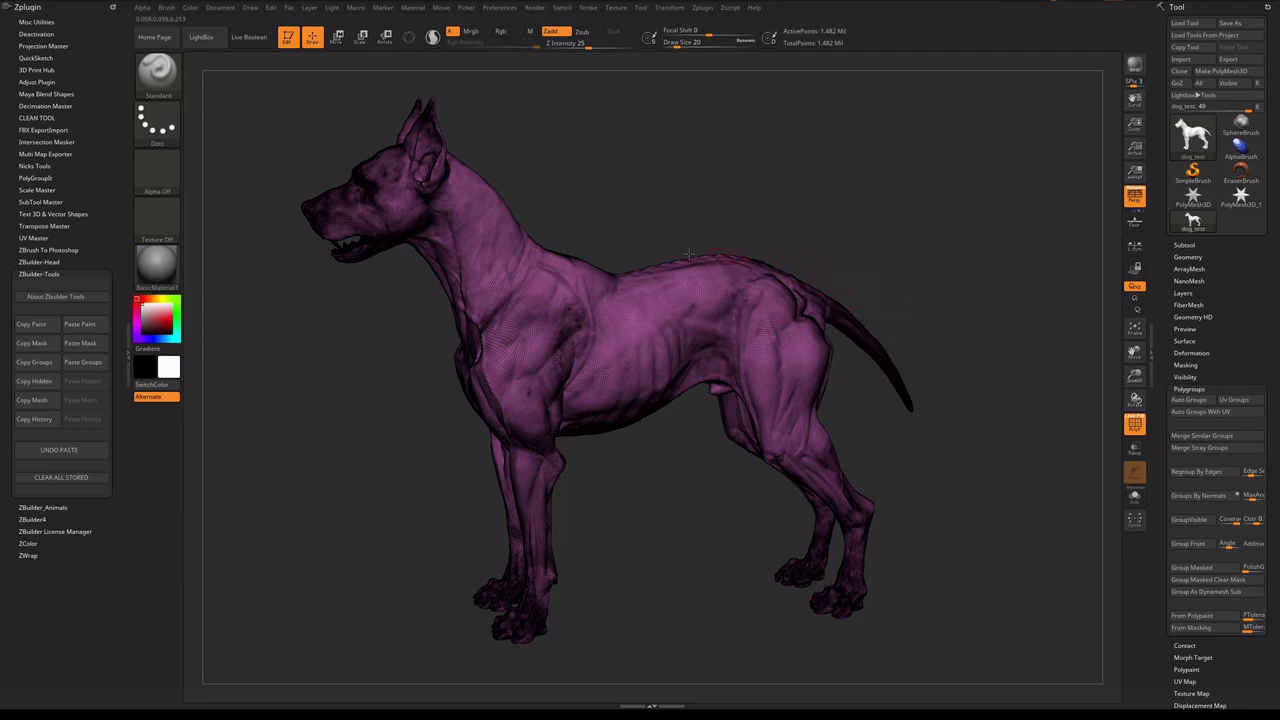
Restore the stored polygroups on the dog and inspect them from both ends
left_click(106, 362)
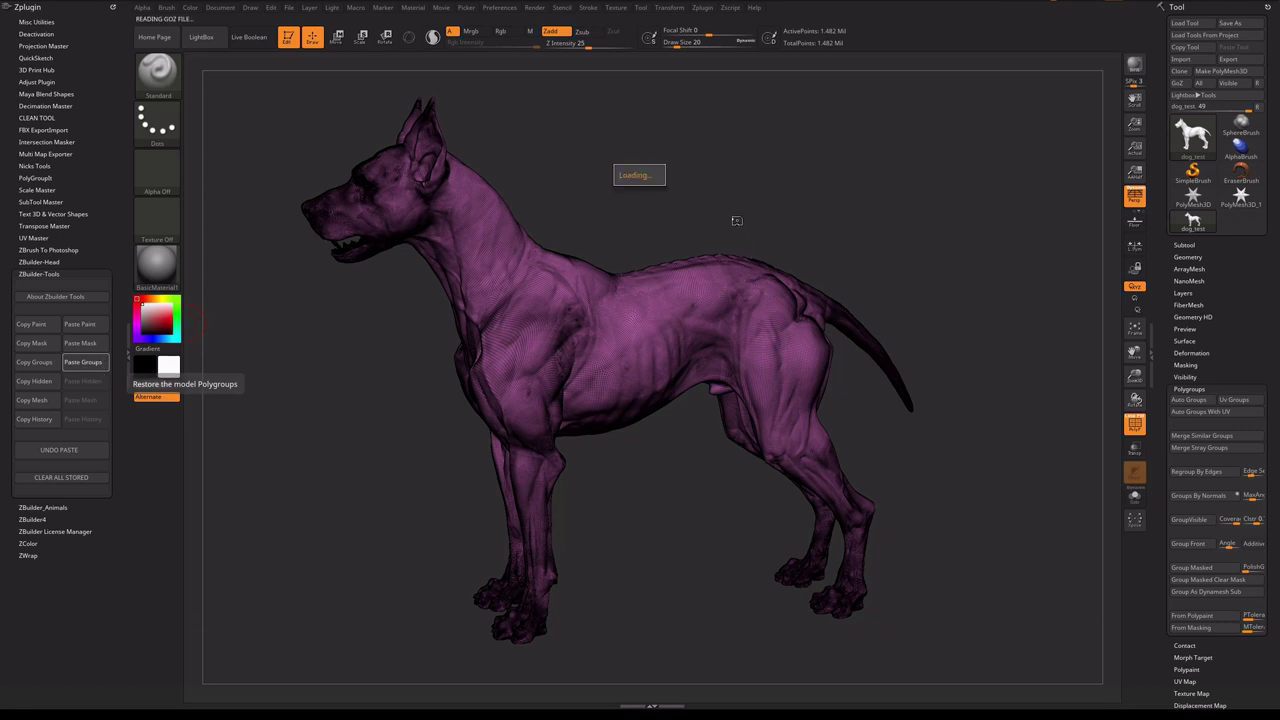
left_click_drag(765, 213, 600, 232)
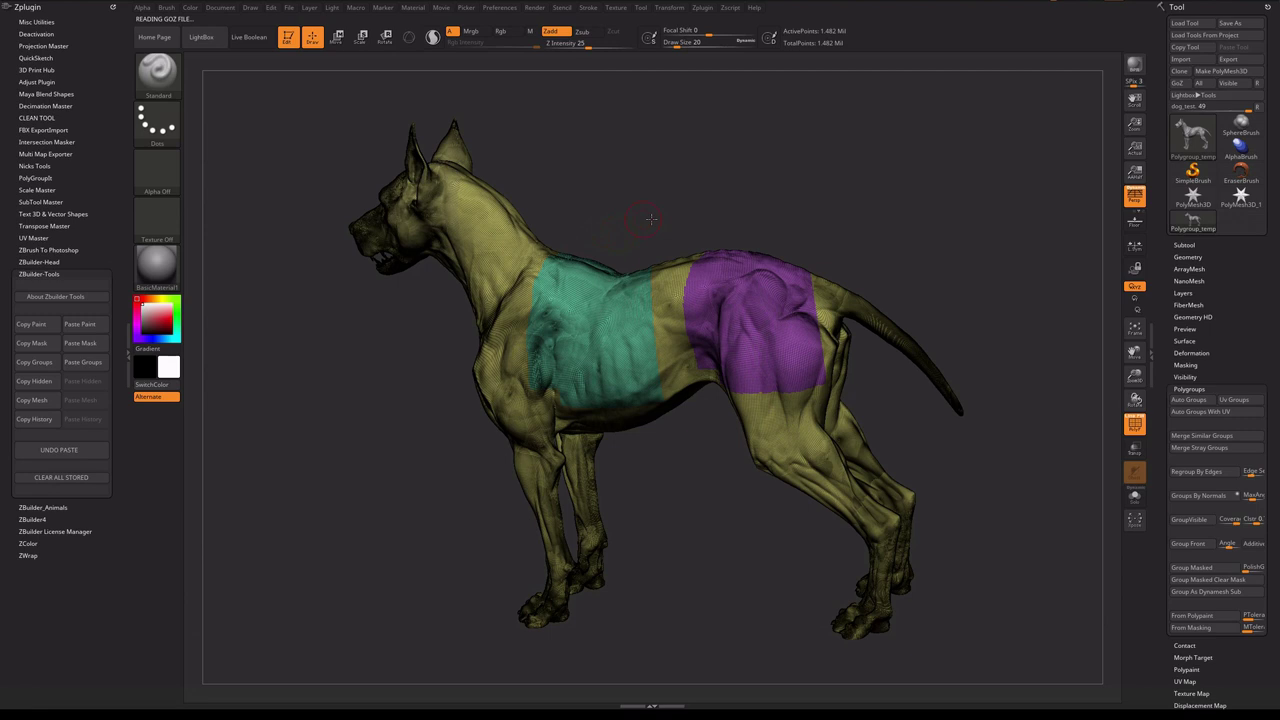
left_click_drag(650, 218, 977, 274)
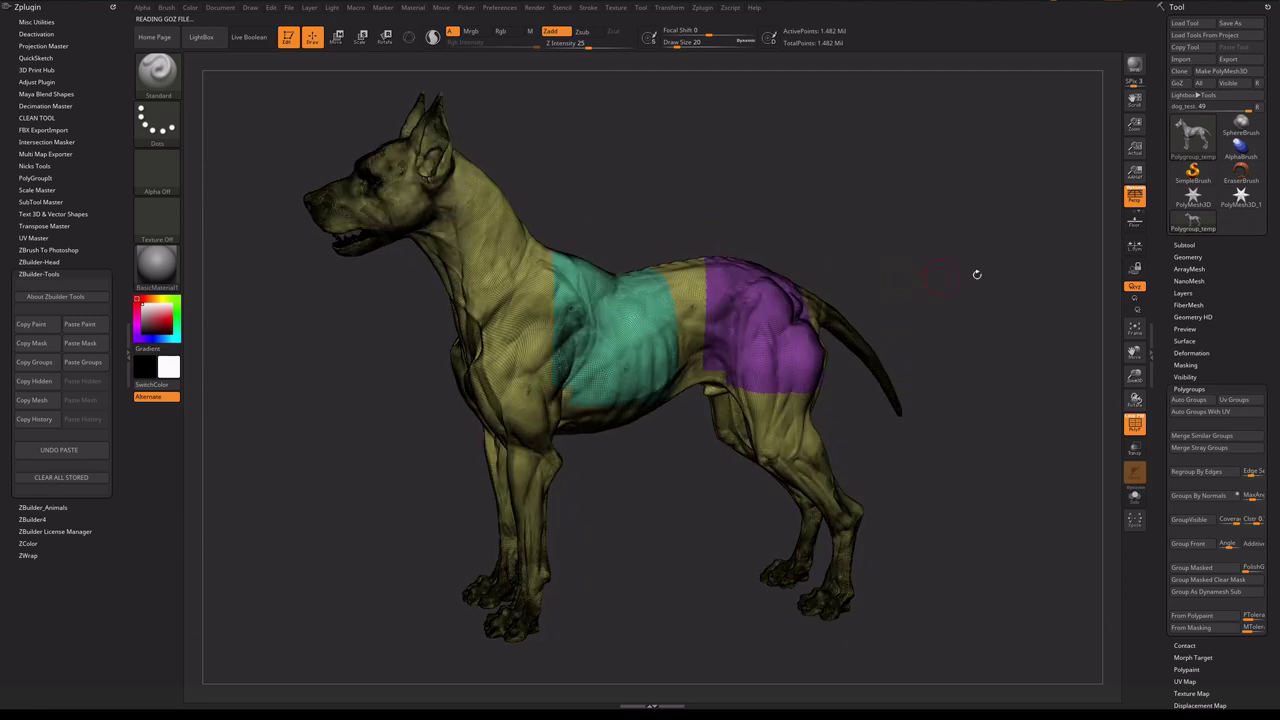
Lower the dog to subdivision level 1 and return to level 4, restoring the stored polygroups at that level
left_click(1188, 257)
left_click_drag(1205, 279, 1174, 279)
left_click_drag(1041, 282, 997, 280)
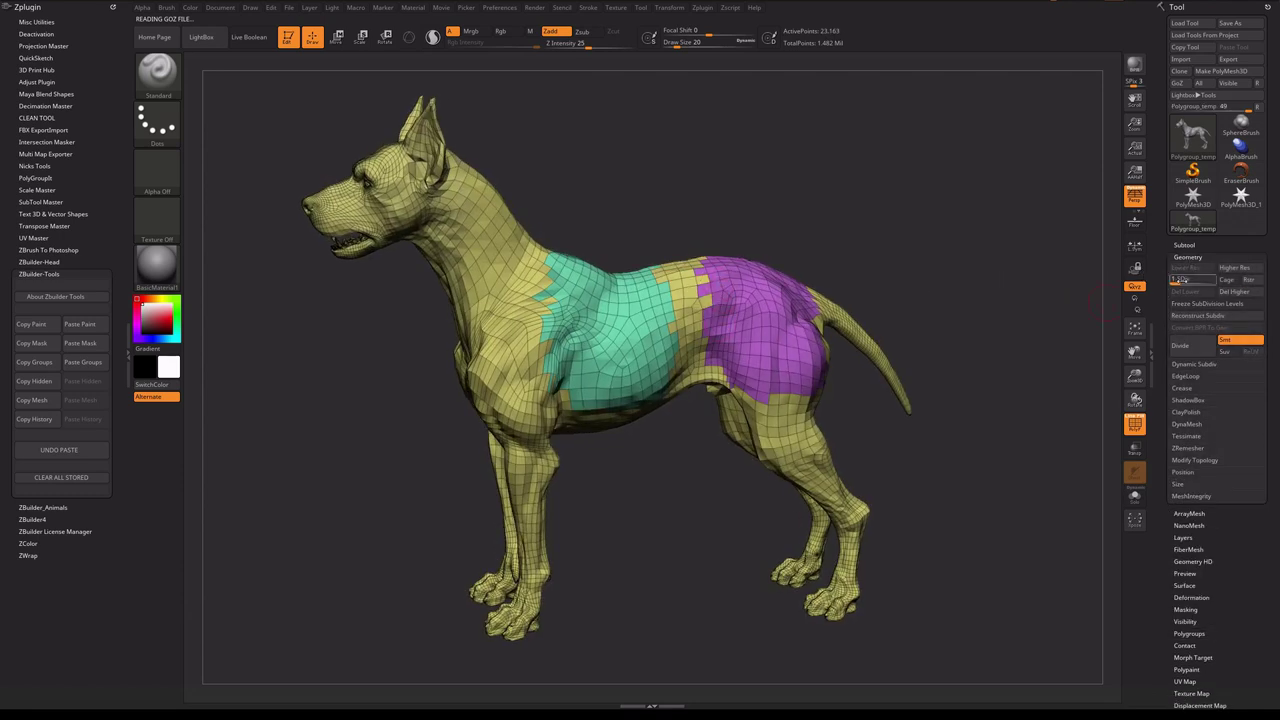
left_click_drag(1181, 281, 1217, 280)
left_click_drag(871, 244, 845, 242)
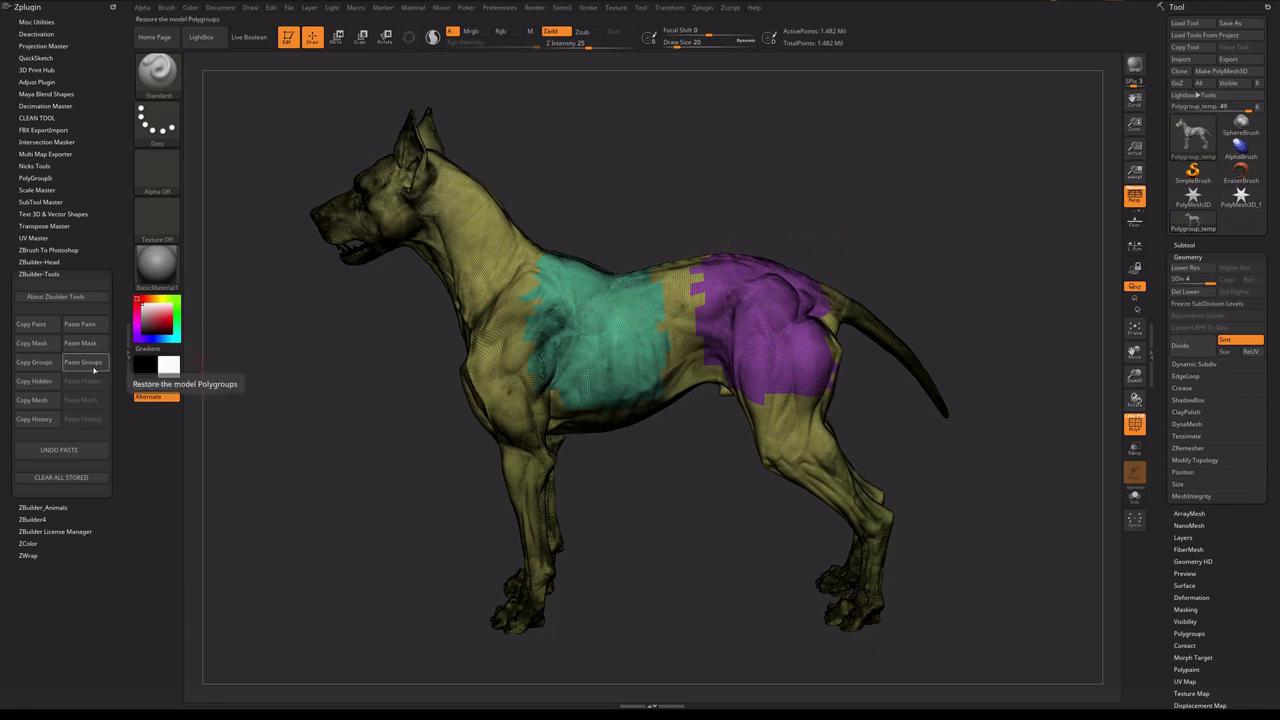
left_click(98, 369)
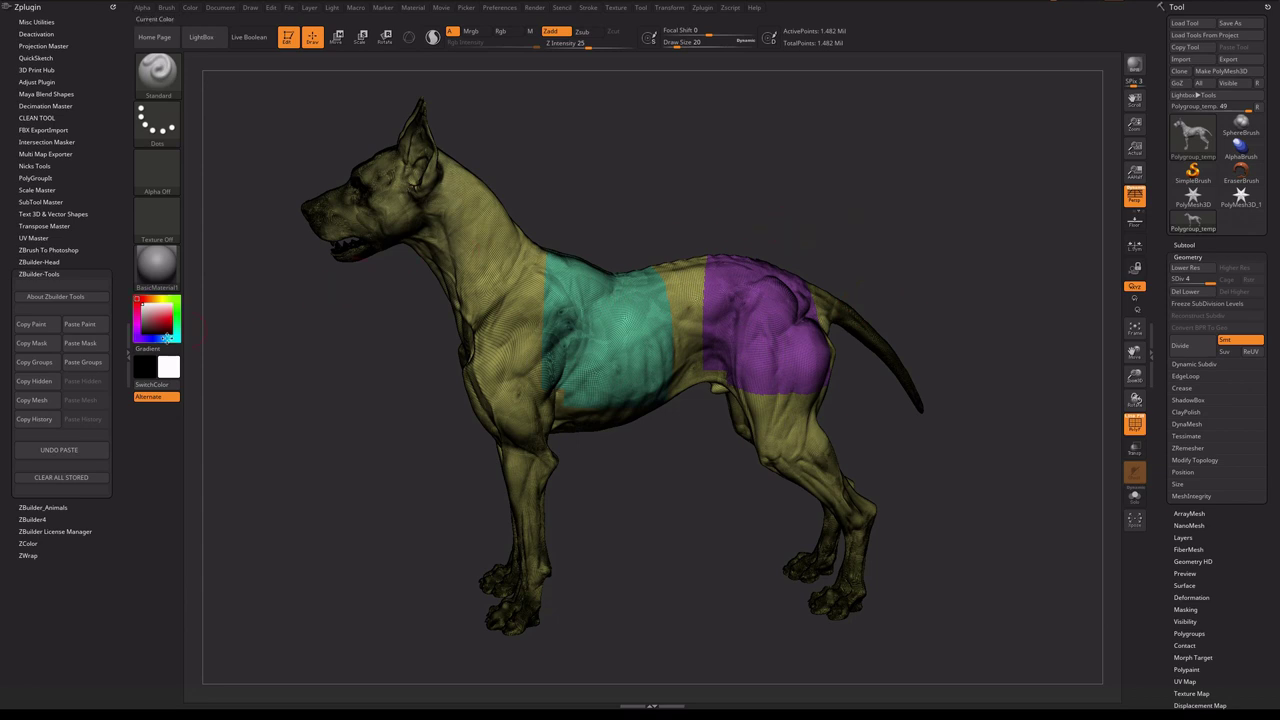
Store the model's hidden parts with ZBuilder-Tools
left_click(37, 383)
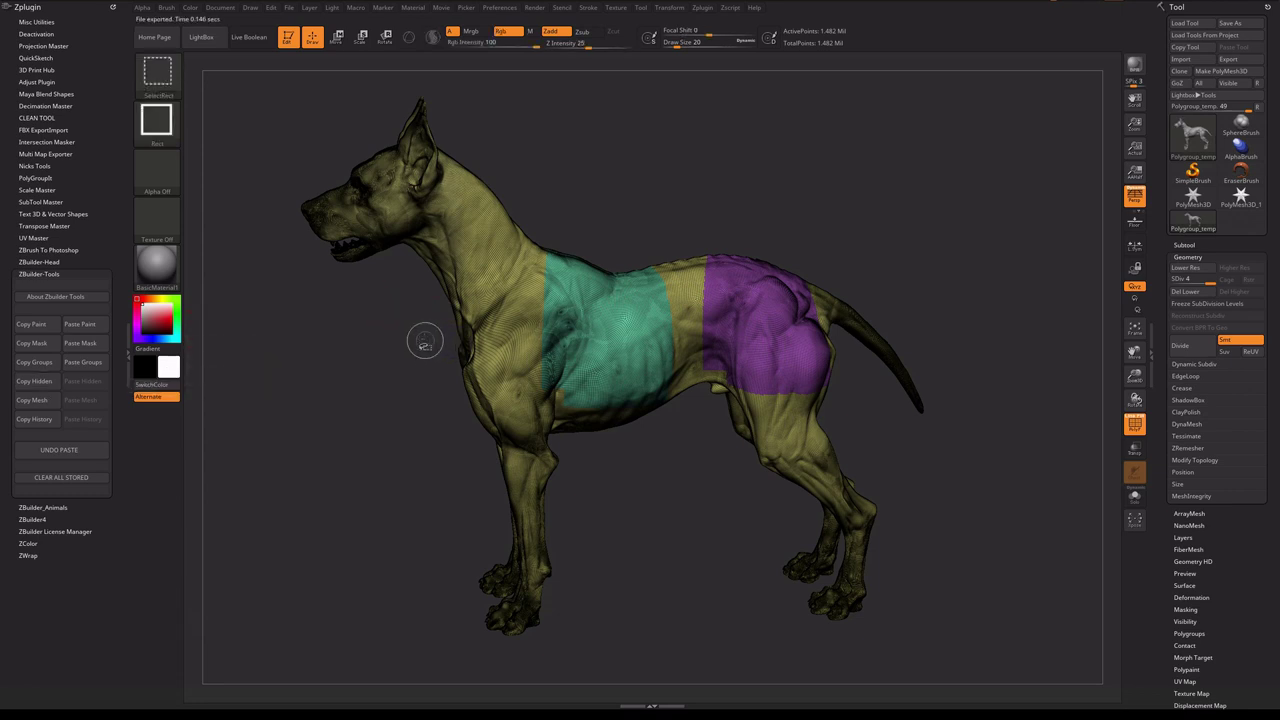
Isolate the dog's chest and shoulder area, turn off the polygroup display, and store the hidden parts
mouse_move(365, 305)
left_mouse_down("ctrl+shift")
mouse_move(495, 348)
mouse_move(598, 431)
left_mouse_up("ctrl+shift")
mouse_move(682, 282)
left_mouse_down()
mouse_move(697, 273)
mouse_move(675, 265)
left_mouse_up()
key("shift+f")
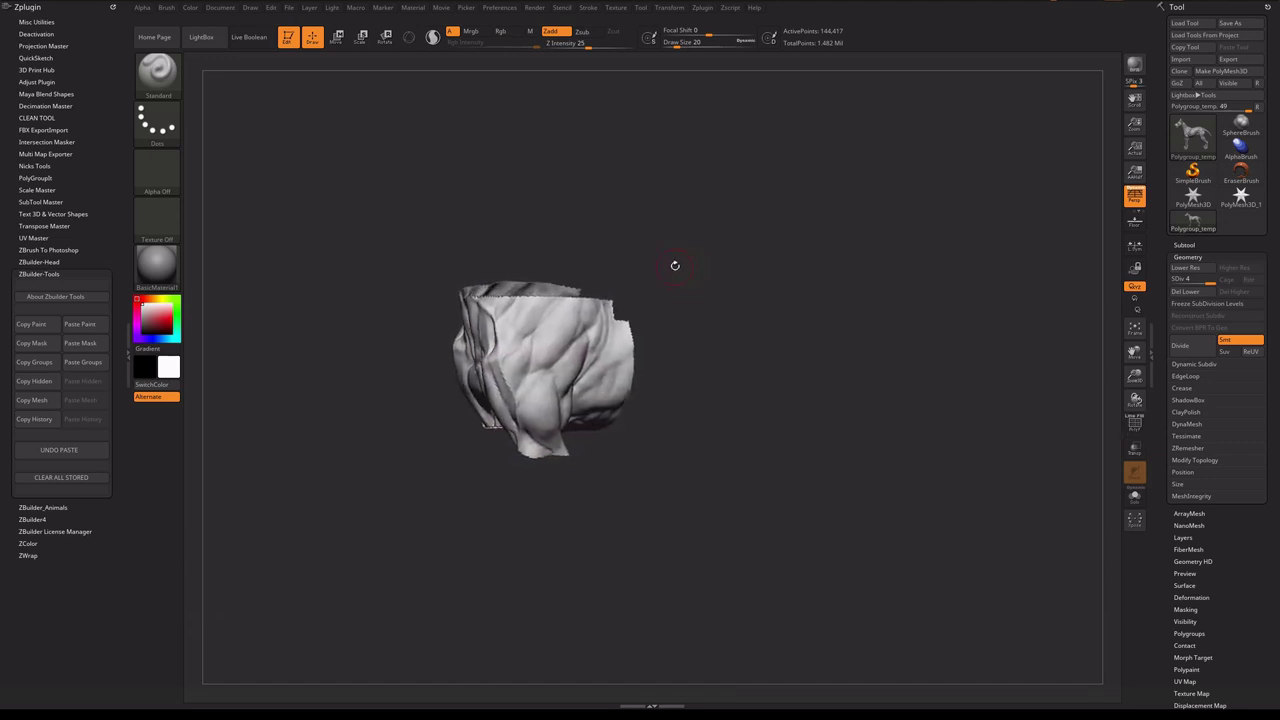
left_click(52, 384)
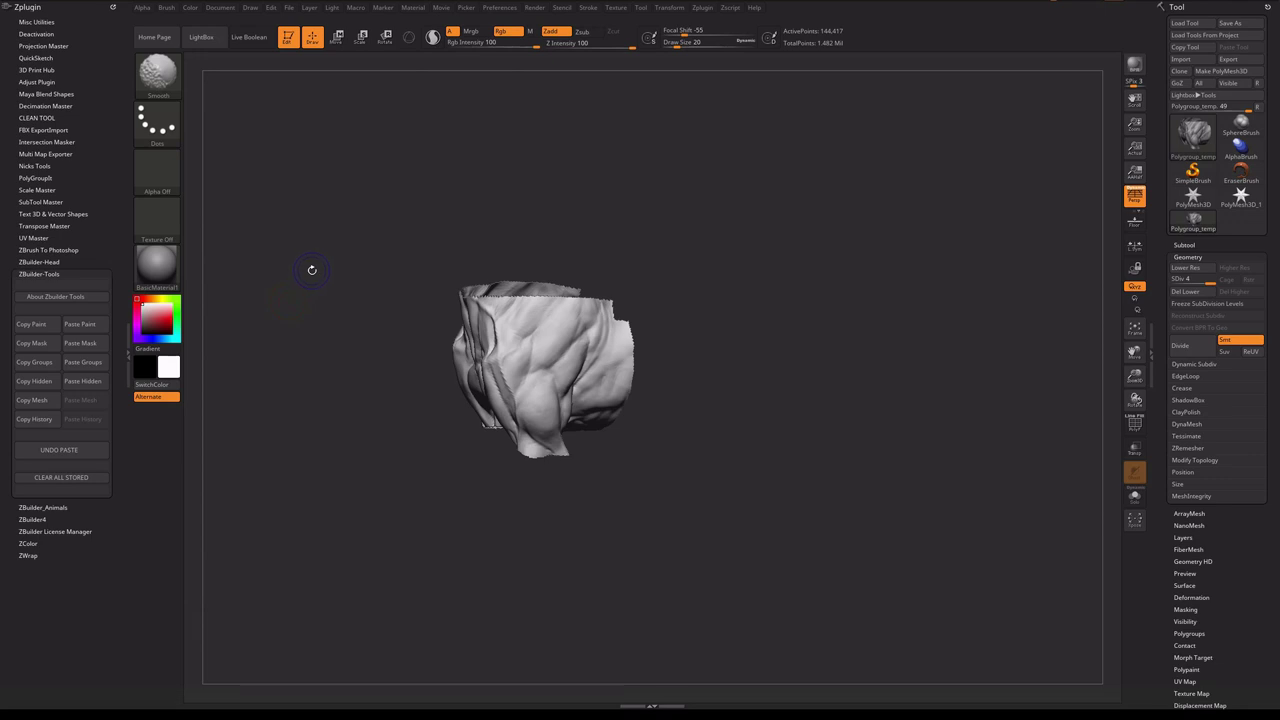
Unhide the whole dog and restore its stored hidden parts
left_click_drag(311, 269, 313, 263)
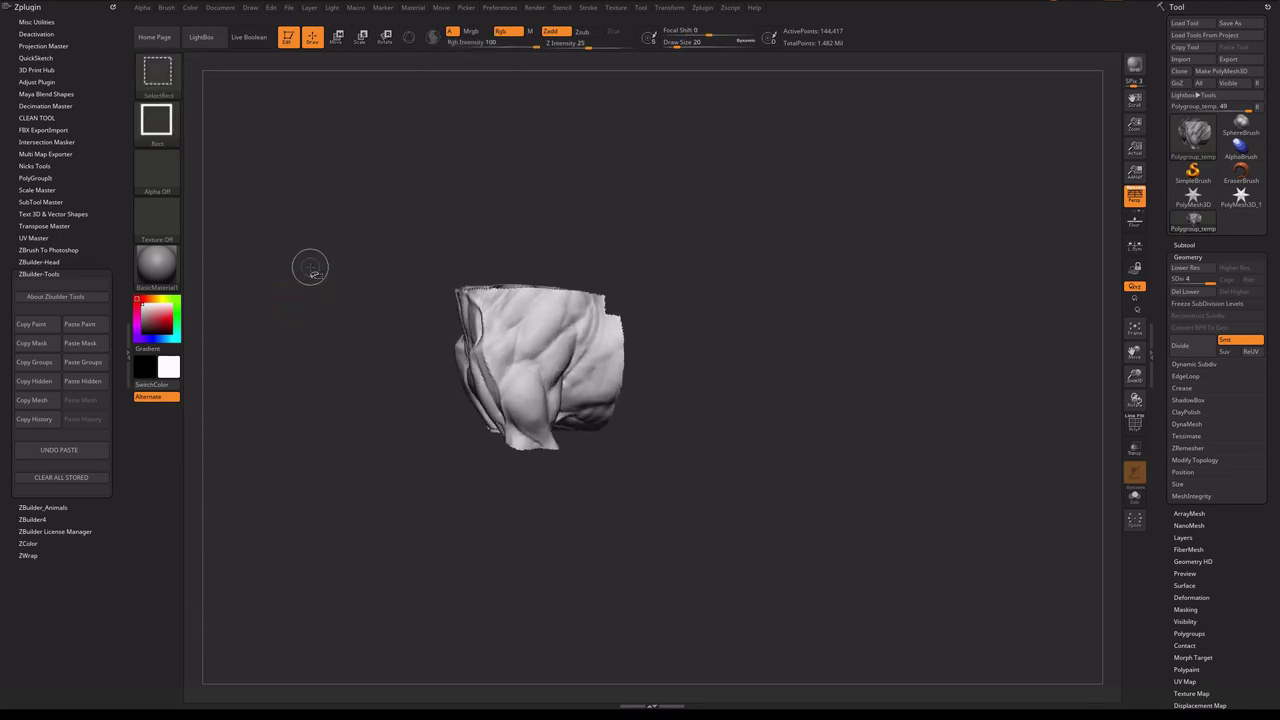
left_click(310, 266, "ctrl+shift")
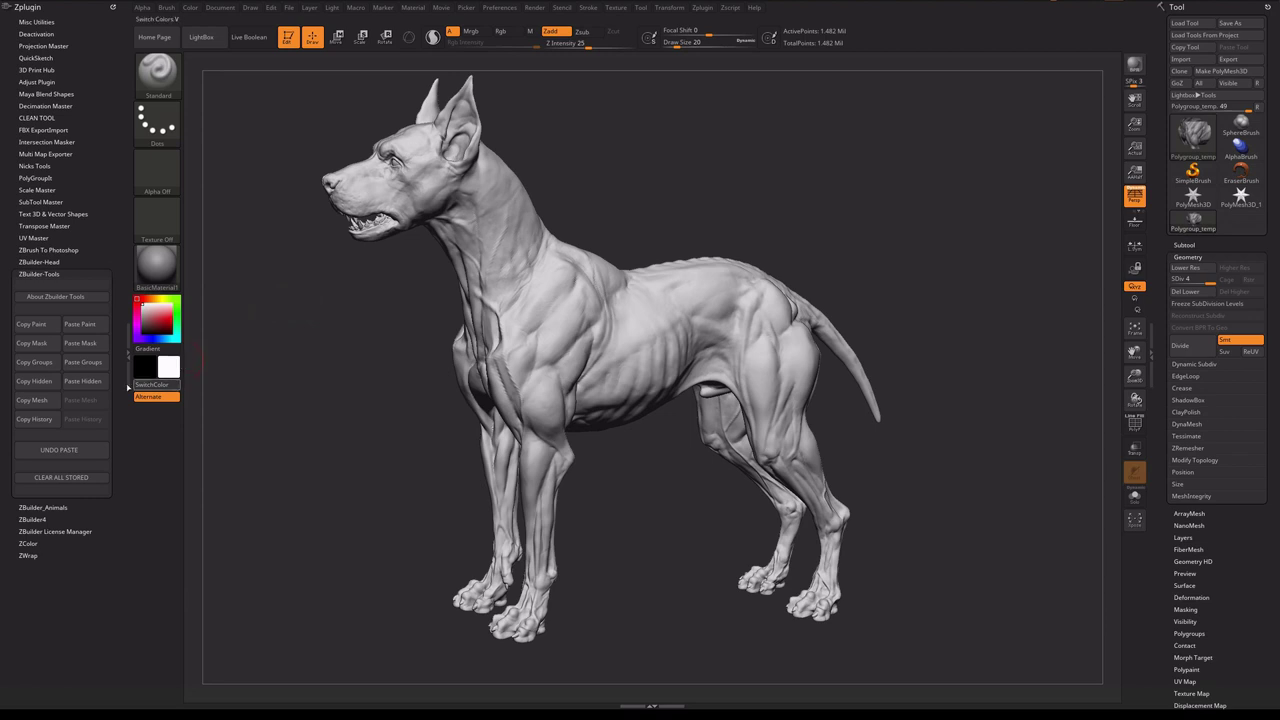
left_click(97, 384)
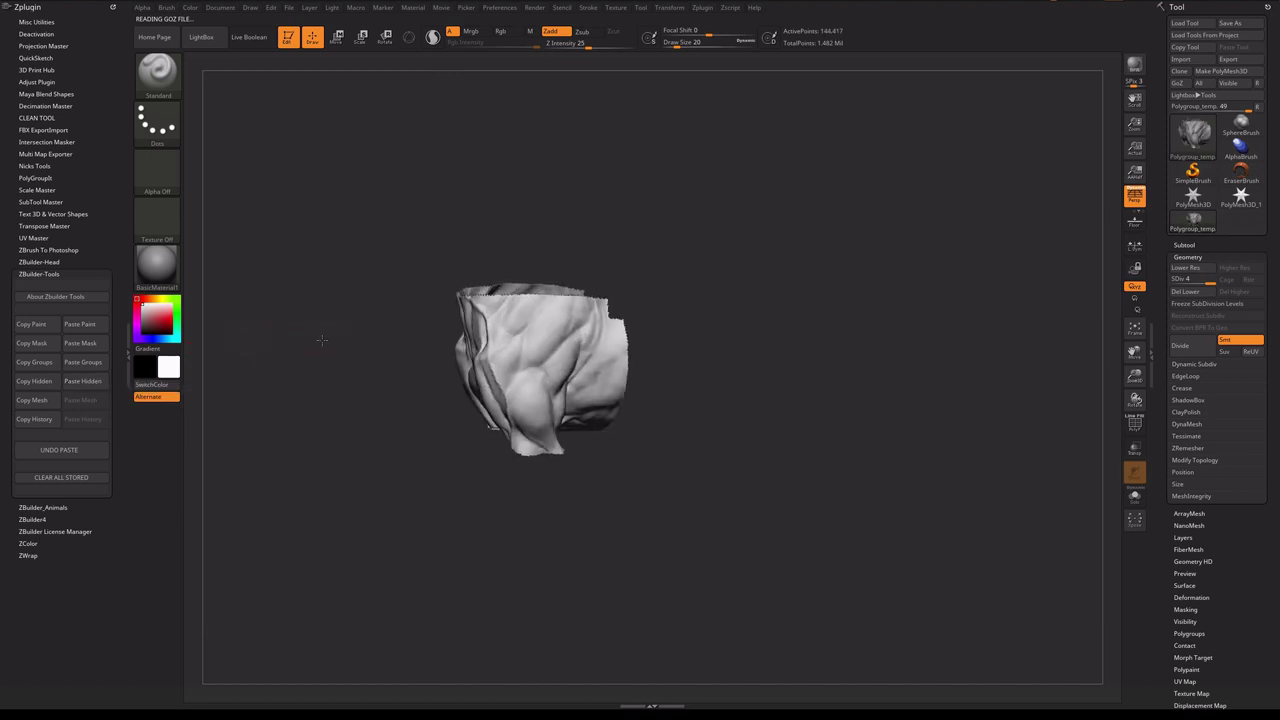
left_click_drag(417, 354, 383, 343)
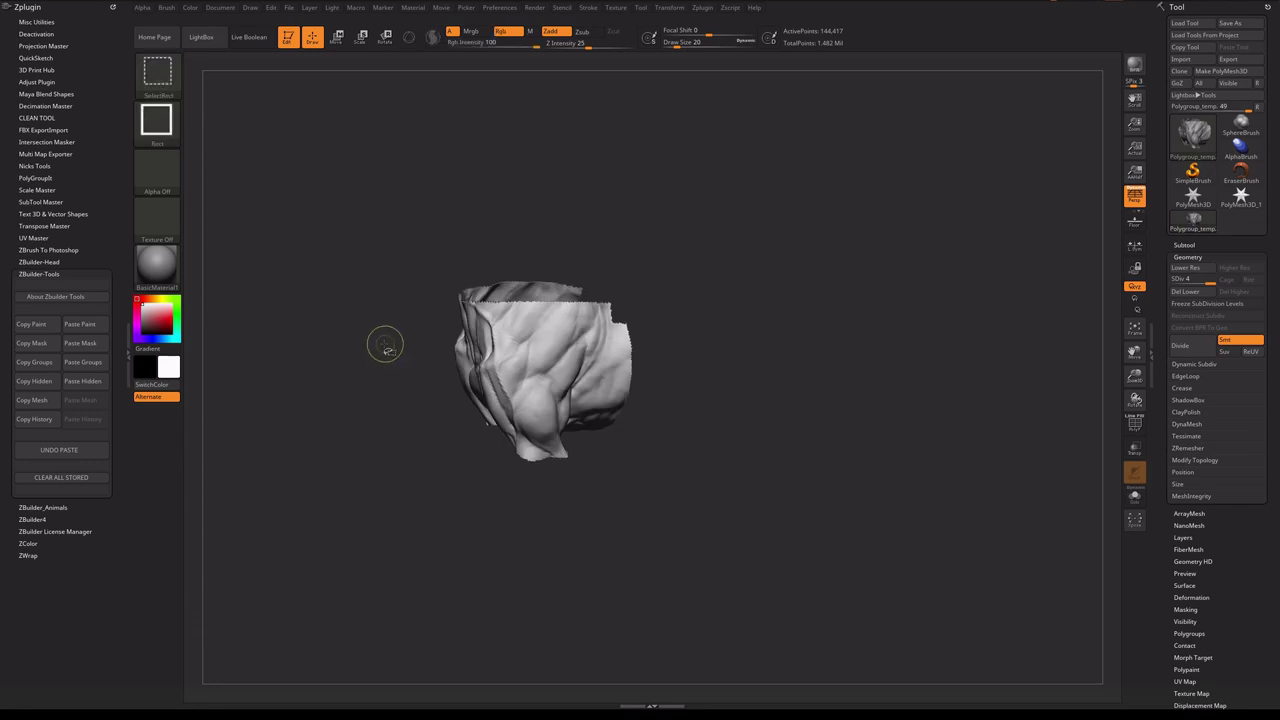
Unhide the whole dog and sculpt a raised winding stroke from the shoulder along the flank at Z Intensity 62
left_click(383, 343, "ctrl+shift")
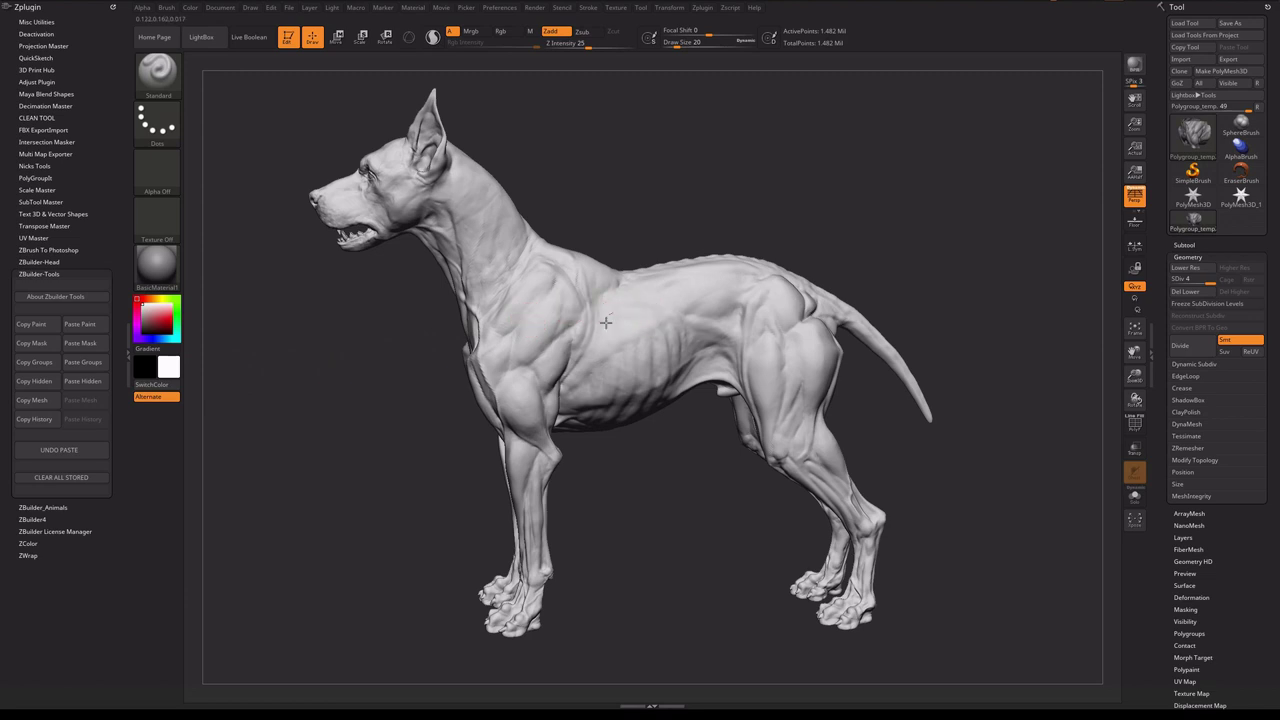
key("space")
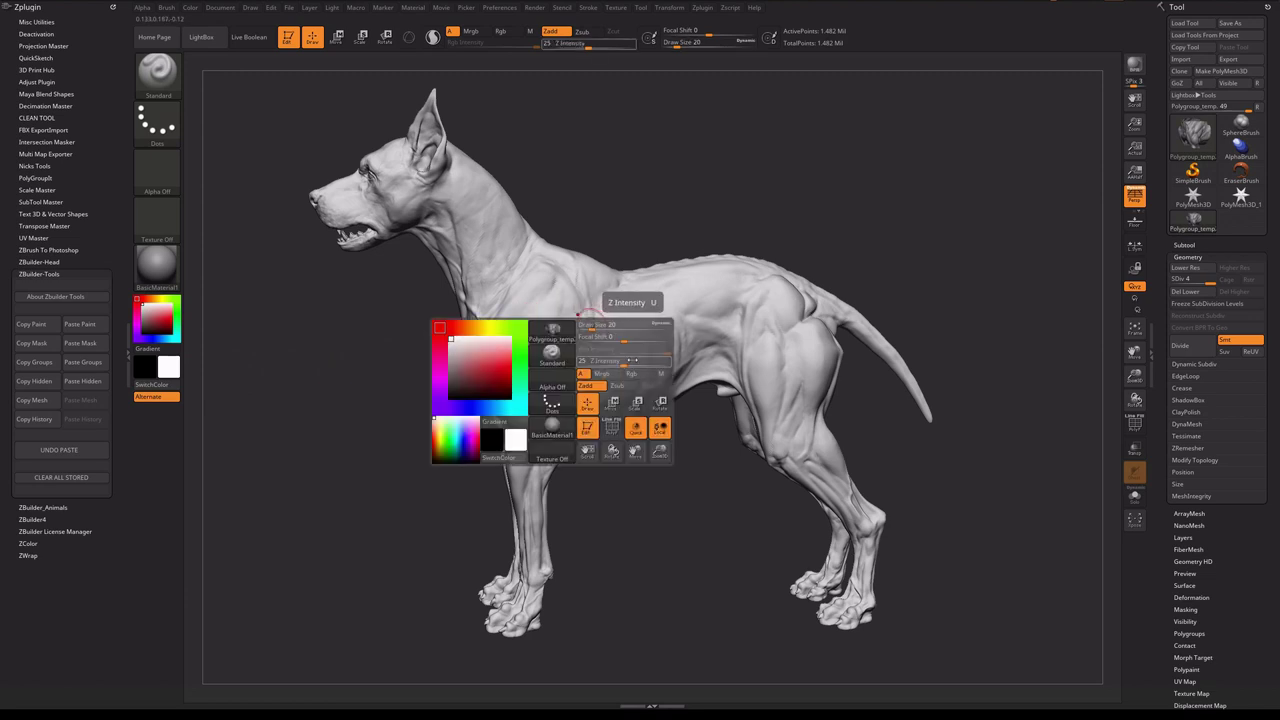
key("space")
left_click_drag(681, 358, 697, 358)
mouse_move(752, 300)
left_mouse_down()
mouse_move(694, 276)
mouse_move(568, 294)
mouse_move(540, 362)
left_mouse_up()
left_click_drag(610, 215, 800, 240)
left_click_drag(687, 293, 632, 380)
mouse_move(940, 215)
left_mouse_down()
mouse_move(863, 180)
mouse_move(734, 172)
mouse_move(705, 188)
left_mouse_up()
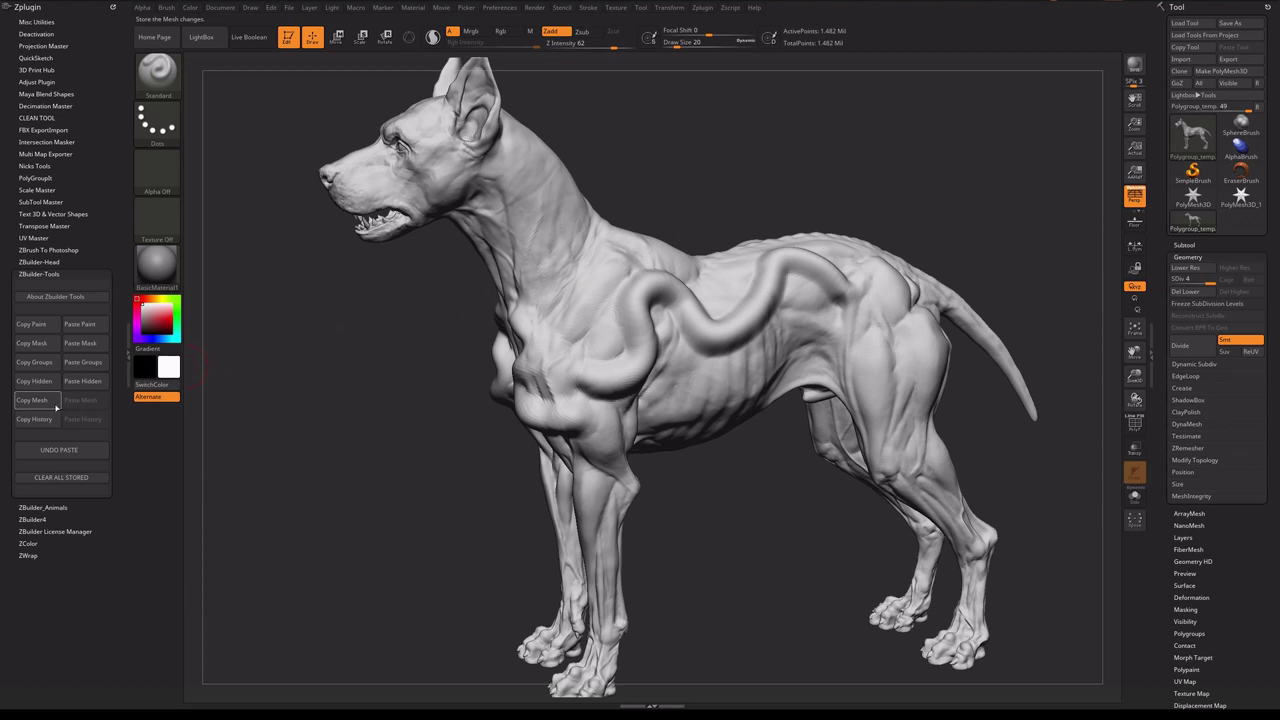
Store the dog's mesh changes and sculpt raised zigzag ridges down the hip and hind leg
left_click(56, 402)
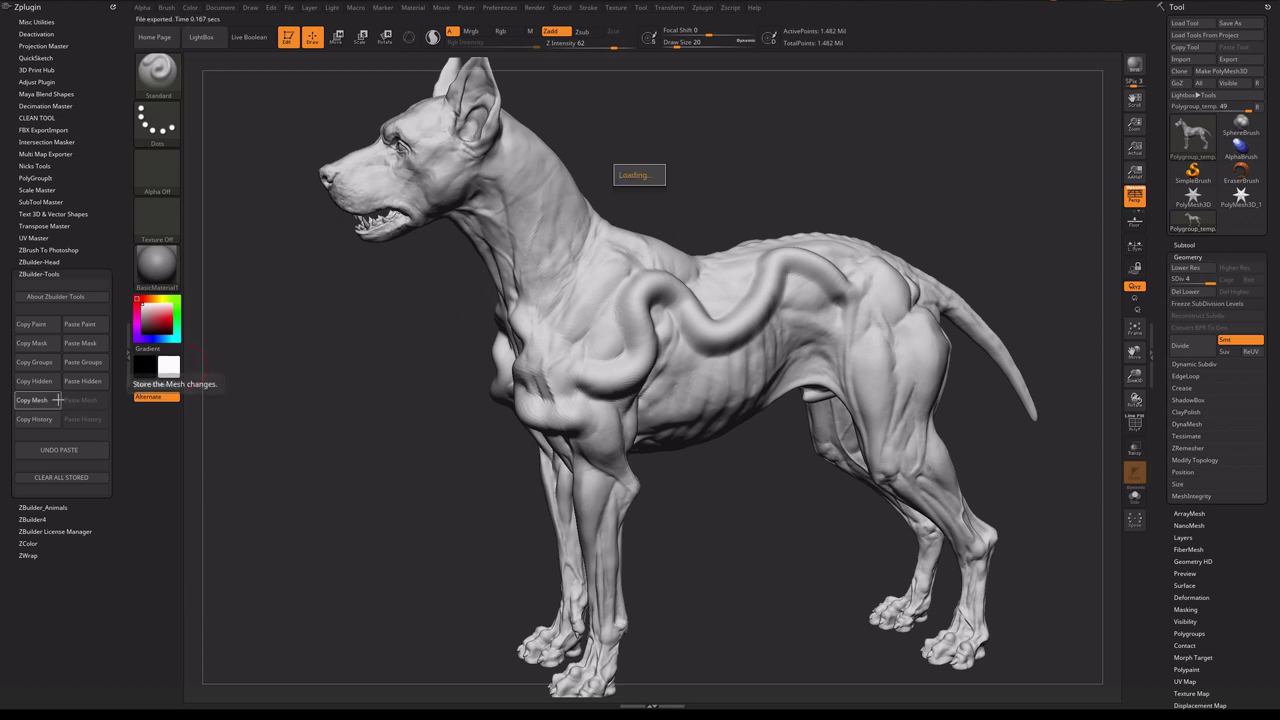
left_click_drag(341, 365, 392, 372)
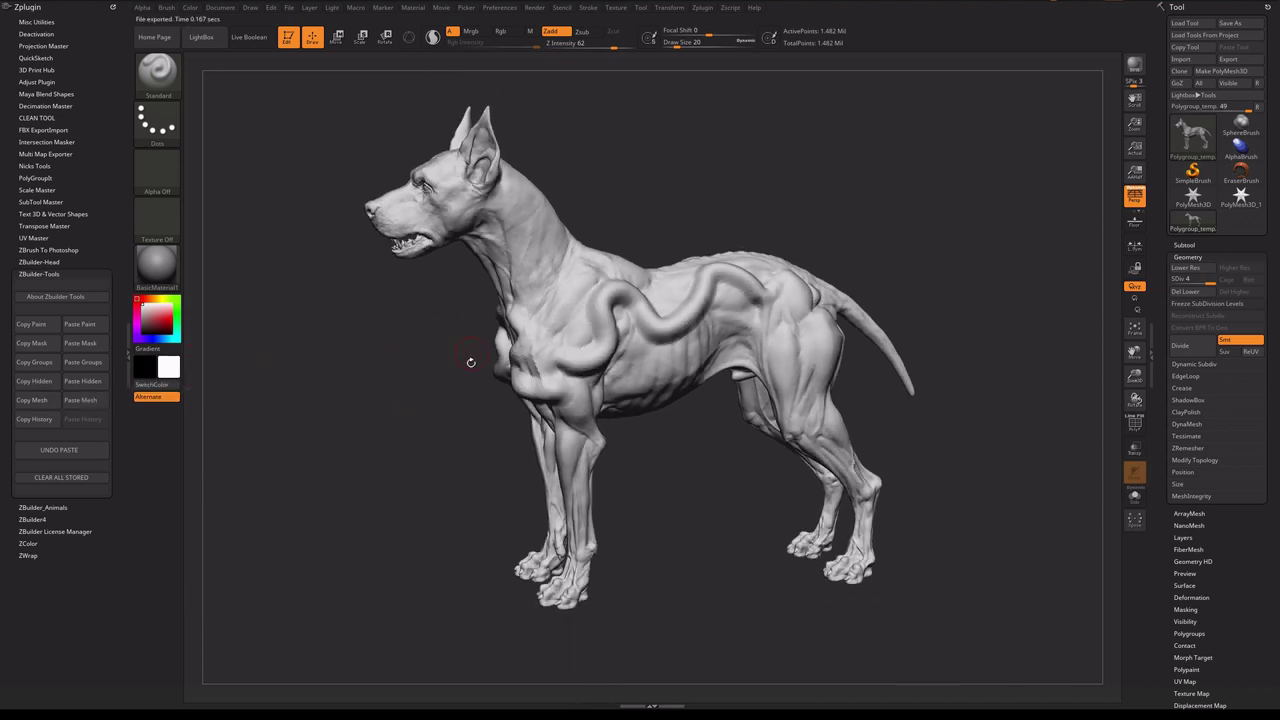
left_click_drag(470, 362, 447, 371)
mouse_move(711, 336)
left_mouse_down()
mouse_move(764, 338)
mouse_move(790, 400)
mouse_move(892, 490)
left_mouse_up()
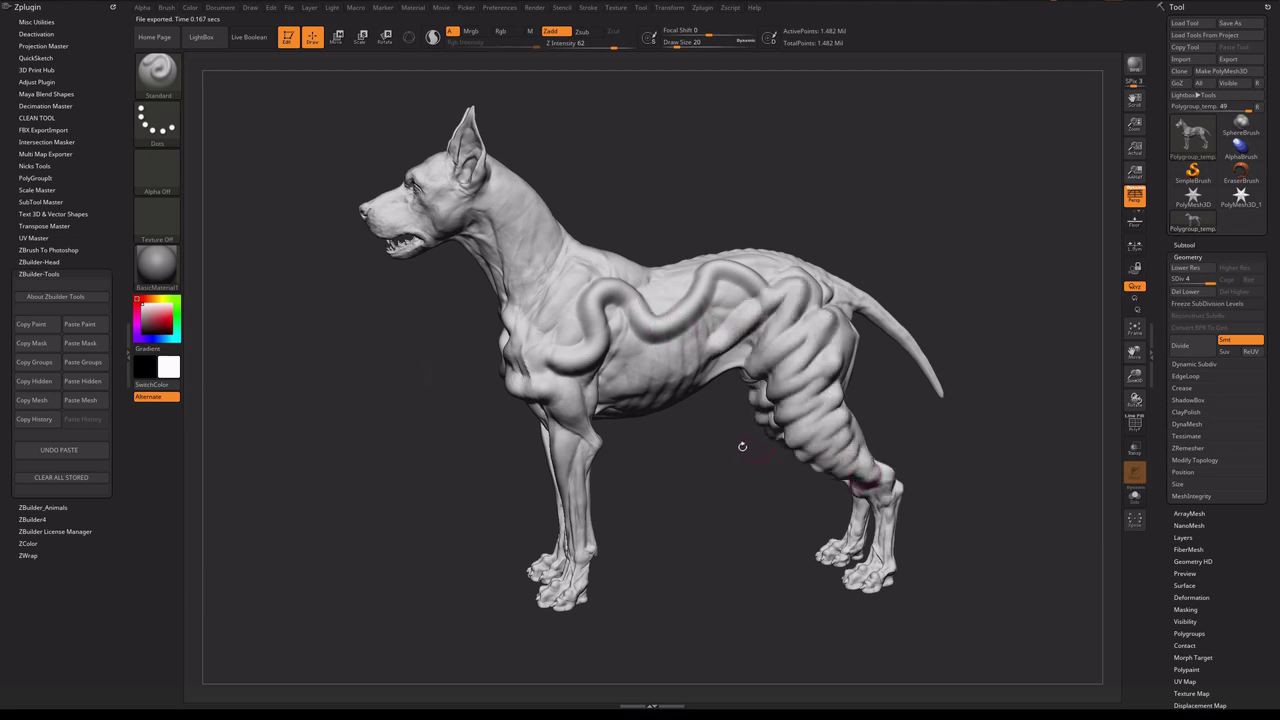
left_click_drag(712, 458, 630, 425)
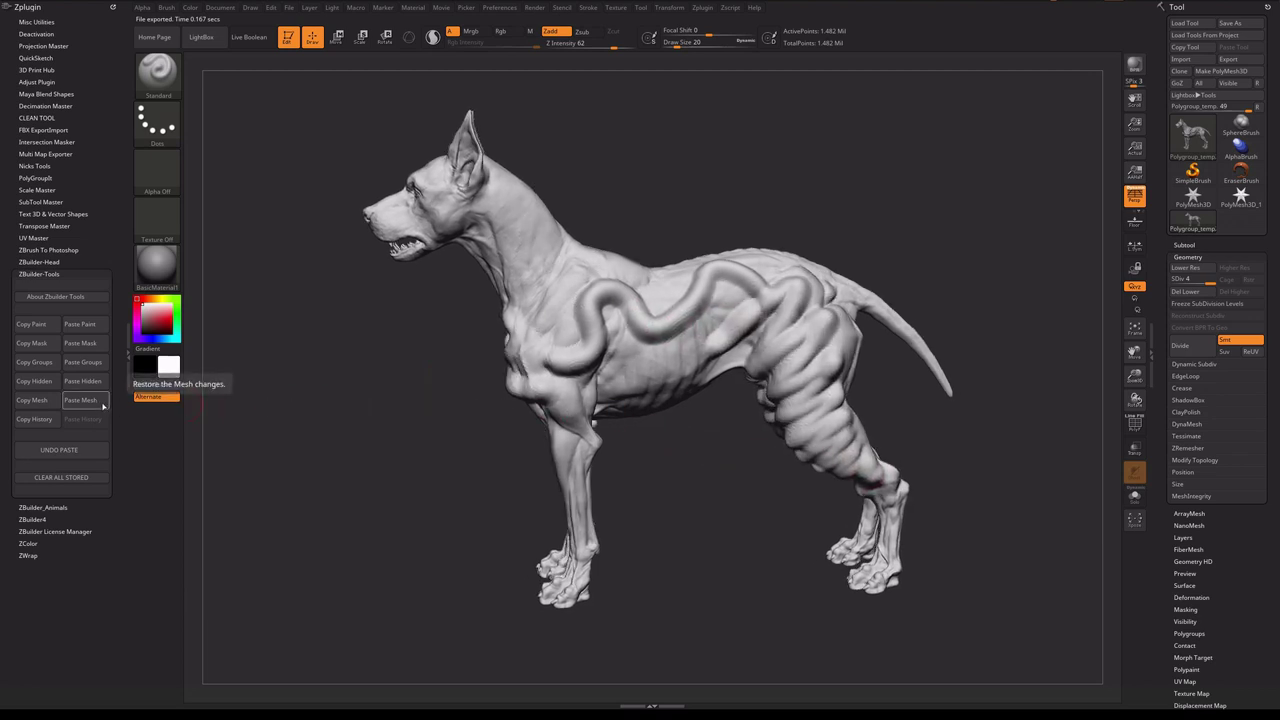
Restore the stored mesh changes on the dog and inspect the model from another angle
left_click(101, 400)
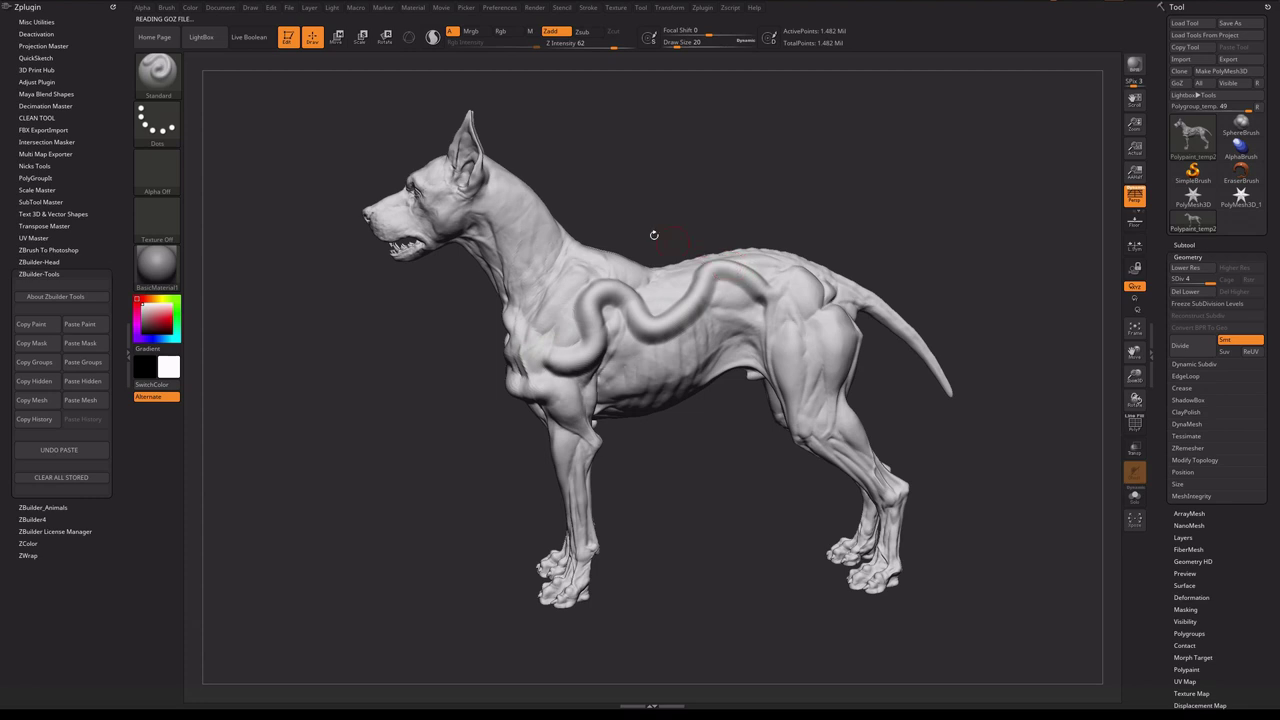
left_click_drag(276, 381, 287, 372)
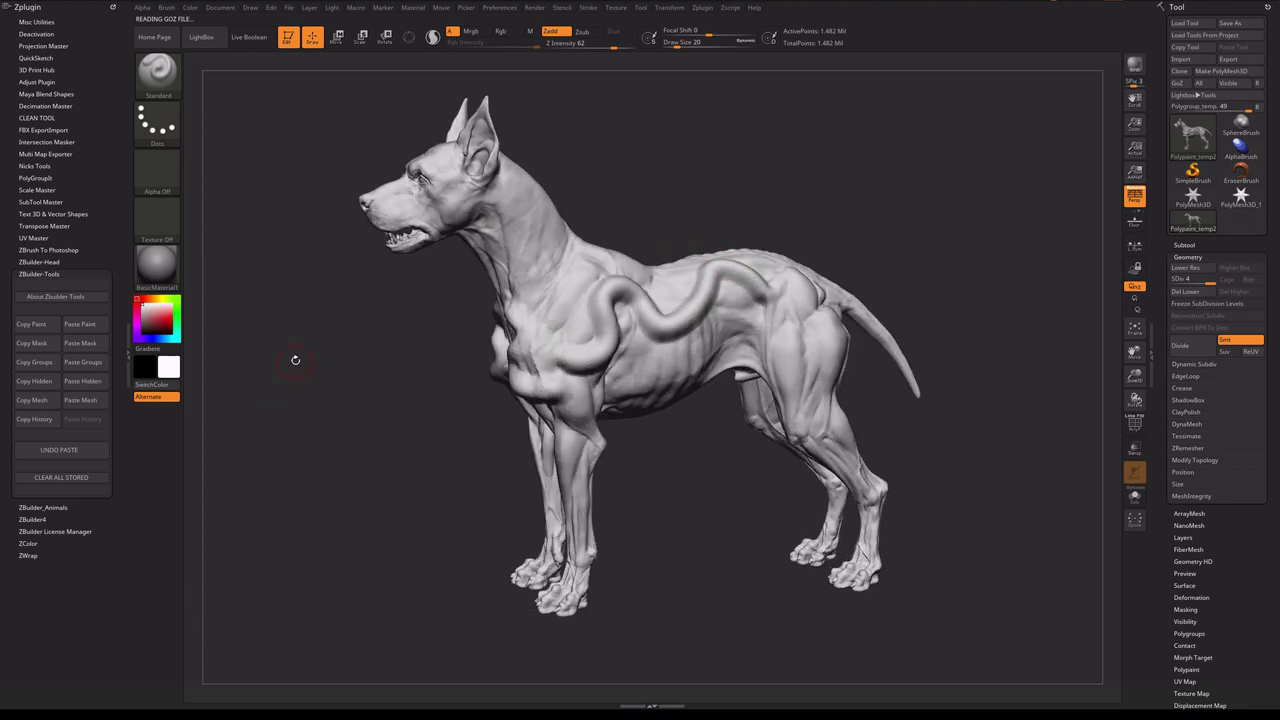
left_click_drag(877, 206, 774, 183)
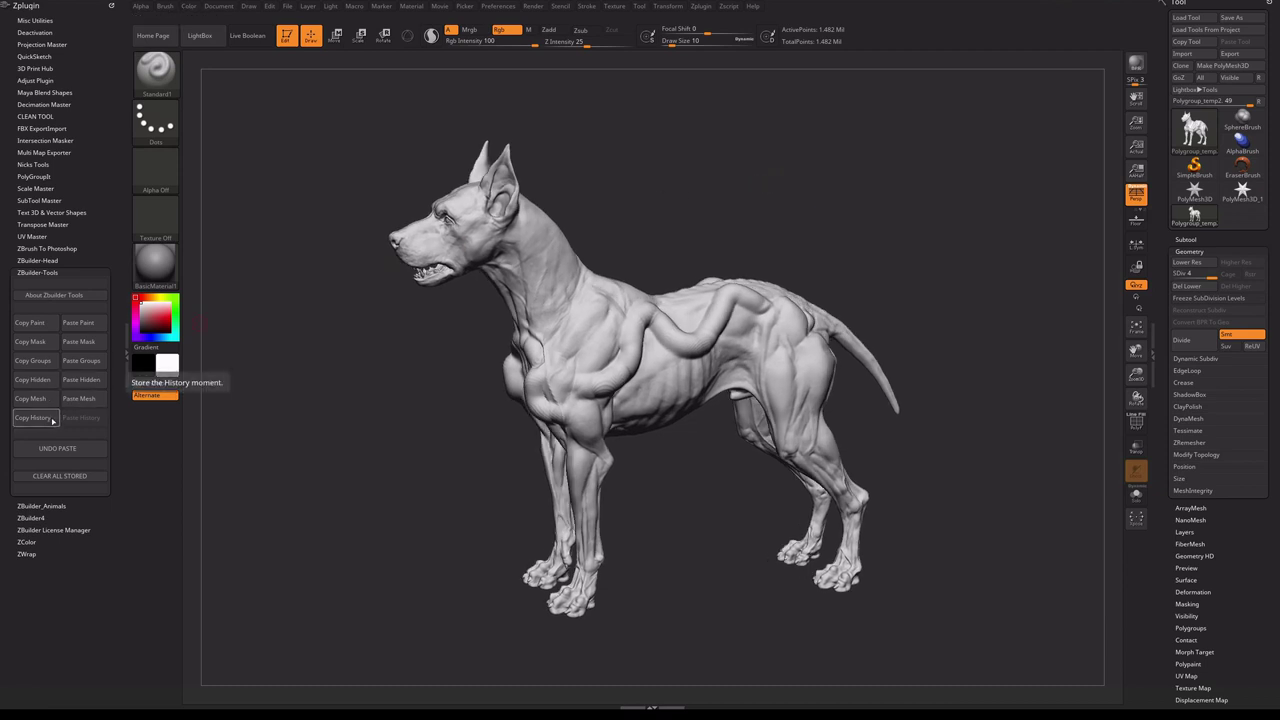
Store the current history moment and paint red strokes over the dog's shoulder and ribs
left_click(53, 425)
left_click_drag(344, 379, 604, 343)
key("c")
left_click_drag(645, 410, 669, 419)
left_click_drag(710, 321, 632, 399)
mouse_move(669, 321)
left_mouse_down()
mouse_move(634, 381)
mouse_move(602, 331)
left_mouse_up()
Add more red strokes along the dog's neck, flank, hind leg, foreleg and muzzle
key("c")
key("space")
mouse_move(548, 240)
left_mouse_down()
mouse_move(586, 300)
mouse_move(803, 410)
left_mouse_up()
mouse_move(845, 258)
left_mouse_down()
mouse_move(690, 288)
mouse_move(832, 370)
left_mouse_up()
left_click_drag(895, 317, 873, 364)
mouse_move(903, 372)
left_mouse_down()
mouse_move(872, 398)
mouse_move(878, 426)
left_mouse_up()
mouse_move(655, 395)
left_mouse_down()
mouse_move(634, 458)
mouse_move(642, 486)
left_mouse_up()
mouse_move(524, 453)
left_mouse_down()
mouse_move(489, 443)
mouse_move(500, 428)
left_mouse_up()
mouse_move(494, 233)
left_mouse_down()
mouse_move(456, 250)
mouse_move(490, 222)
mouse_move(438, 212)
left_mouse_up()
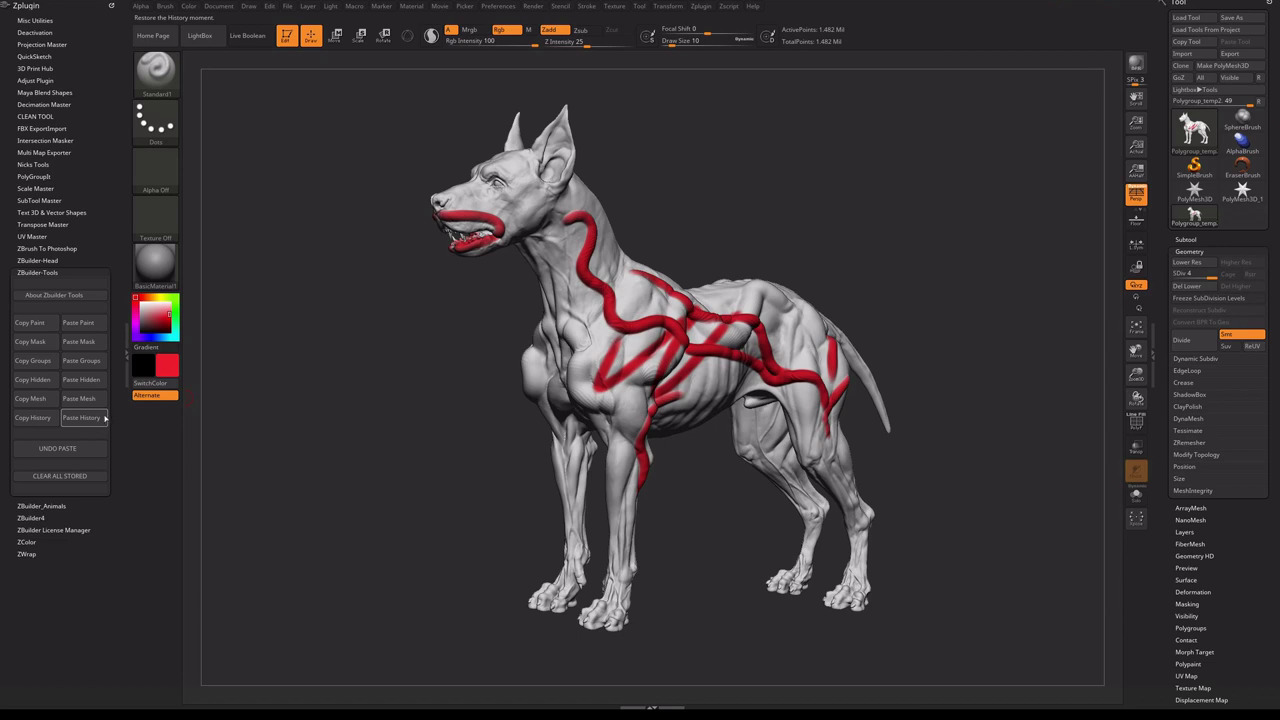
Restore the stored history moment on the dog and undo that paste
left_click(98, 421)
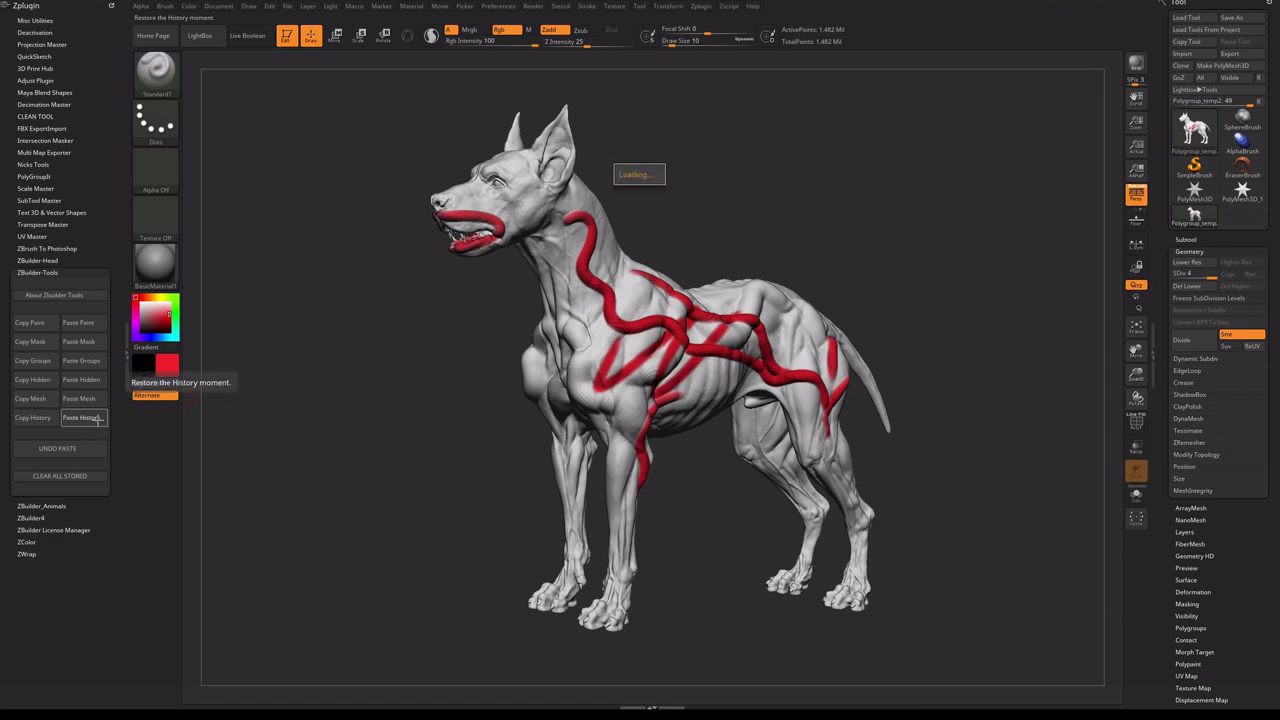
left_click_drag(430, 353, 345, 368)
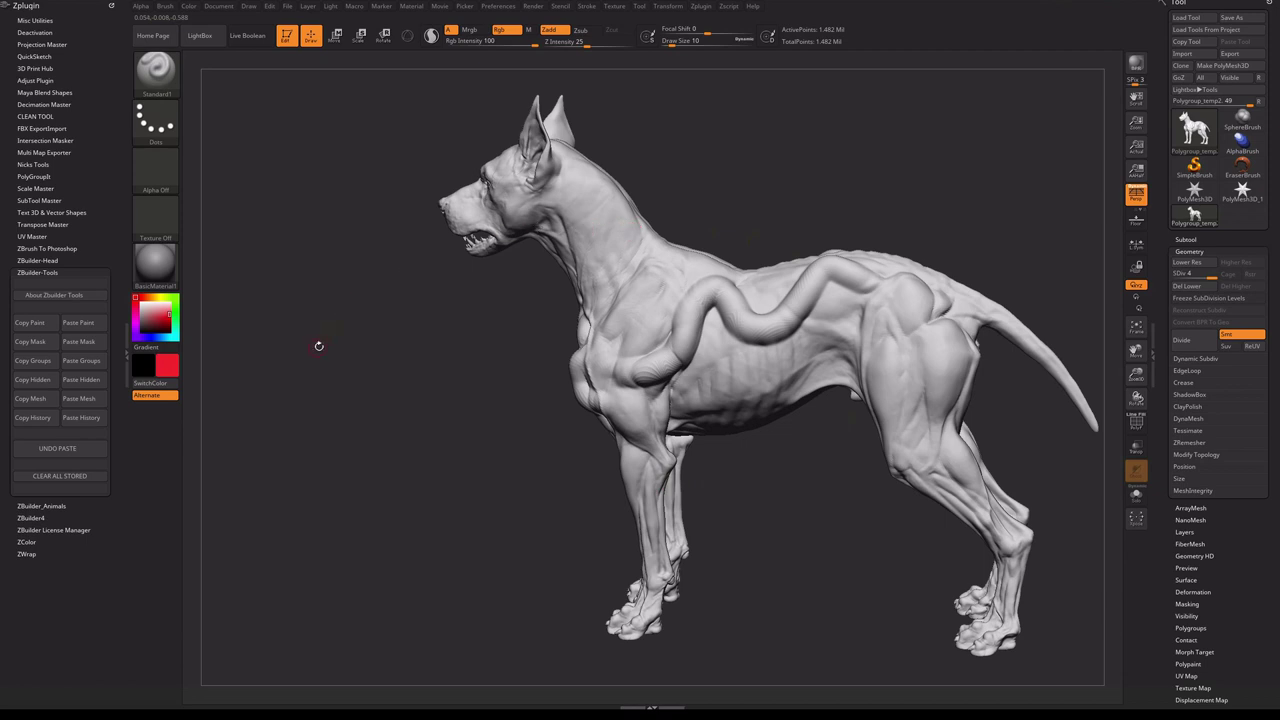
left_click(89, 448)
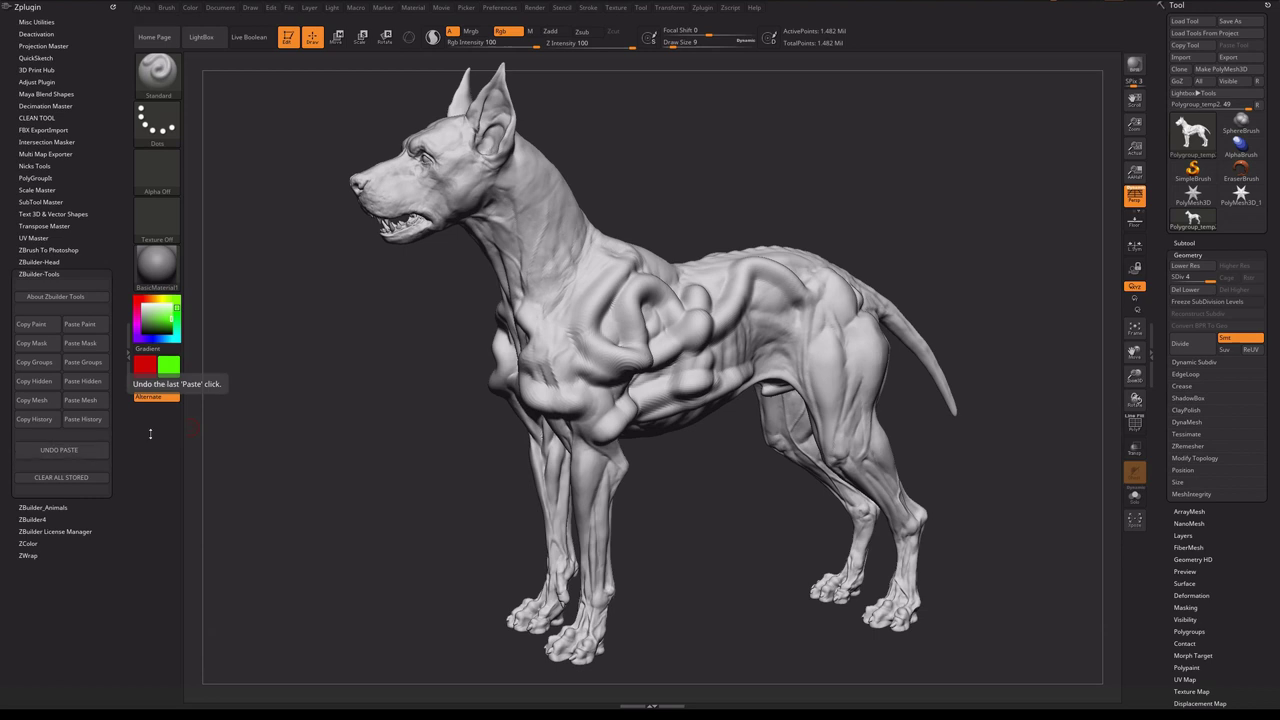
Paint bright green zigzag stripes across the dog's torso and hind leg and store the polypaint
left_click_drag(364, 402, 345, 403)
key("c")
mouse_move(617, 251)
left_mouse_down()
mouse_move(560, 412)
mouse_move(688, 266)
left_mouse_up()
mouse_move(662, 332)
left_mouse_down()
mouse_move(766, 250)
mouse_move(852, 260)
mouse_move(894, 336)
mouse_move(893, 434)
mouse_move(966, 514)
left_mouse_up()
left_click_drag(790, 492, 783, 487)
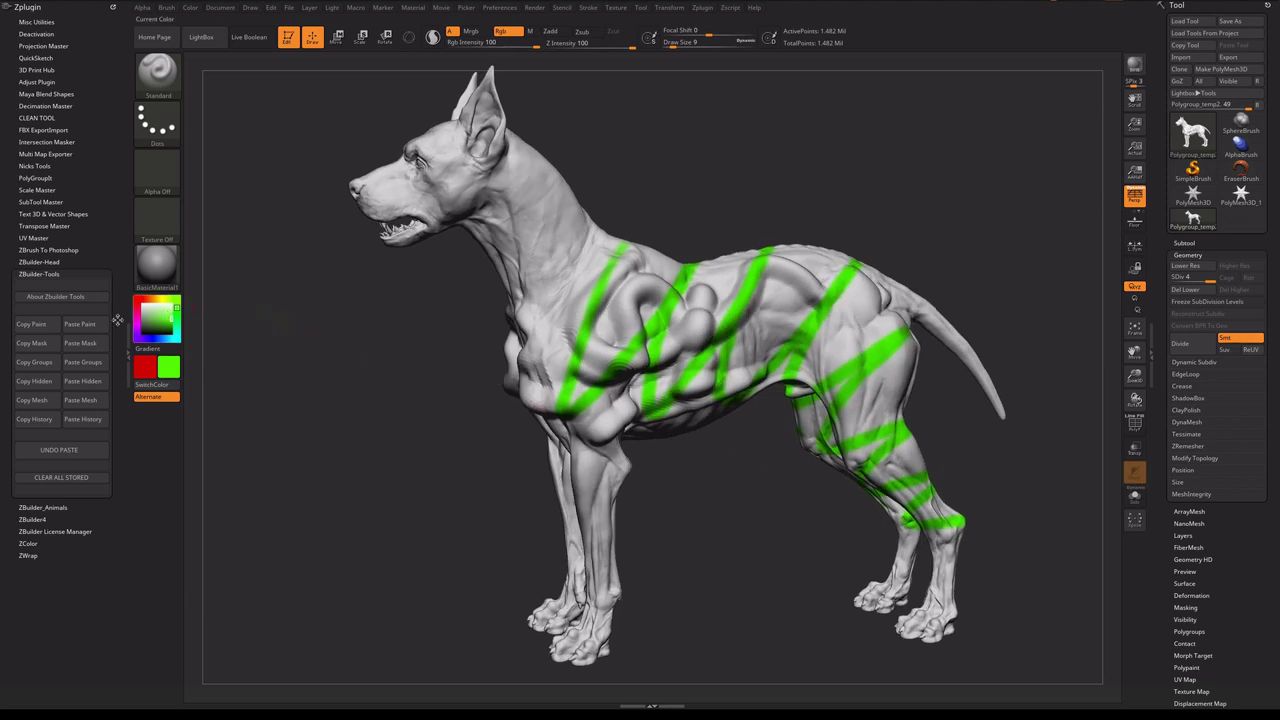
left_click(45, 324)
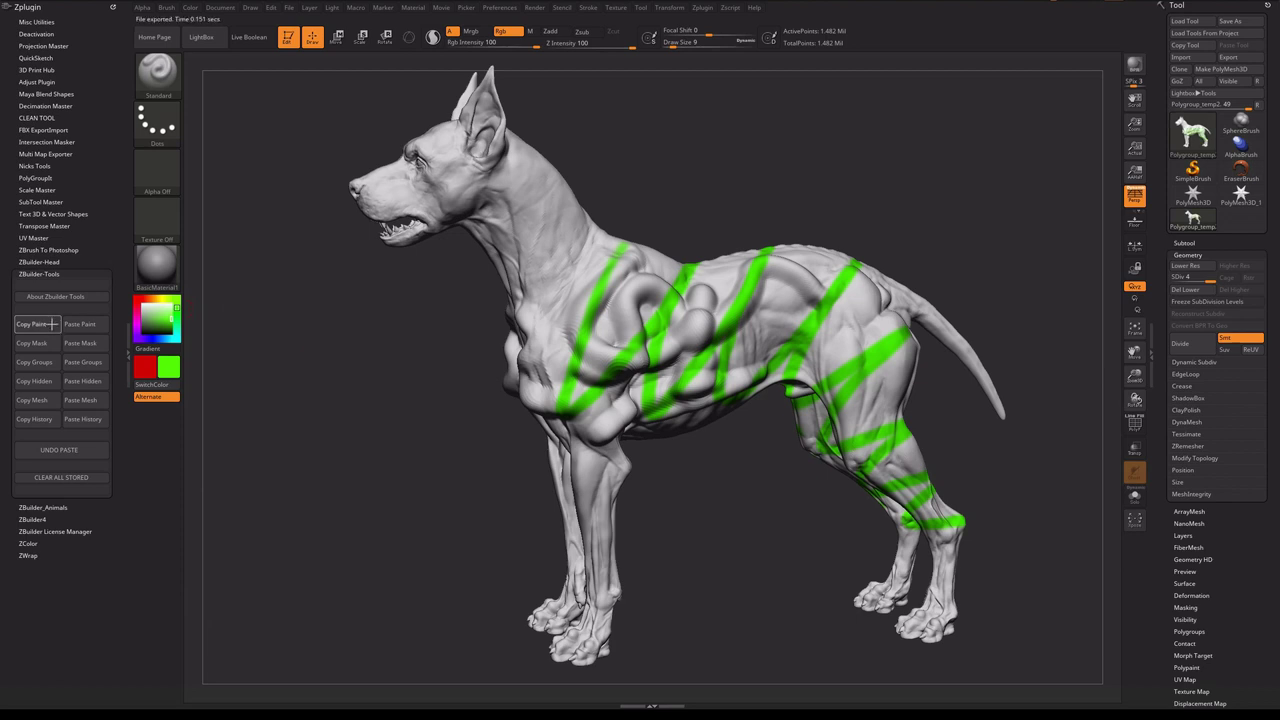
Change the paint colour to red and paint rings on the dog's muzzle, cheek and neck
left_click_drag(329, 306, 387, 312)
key("c")
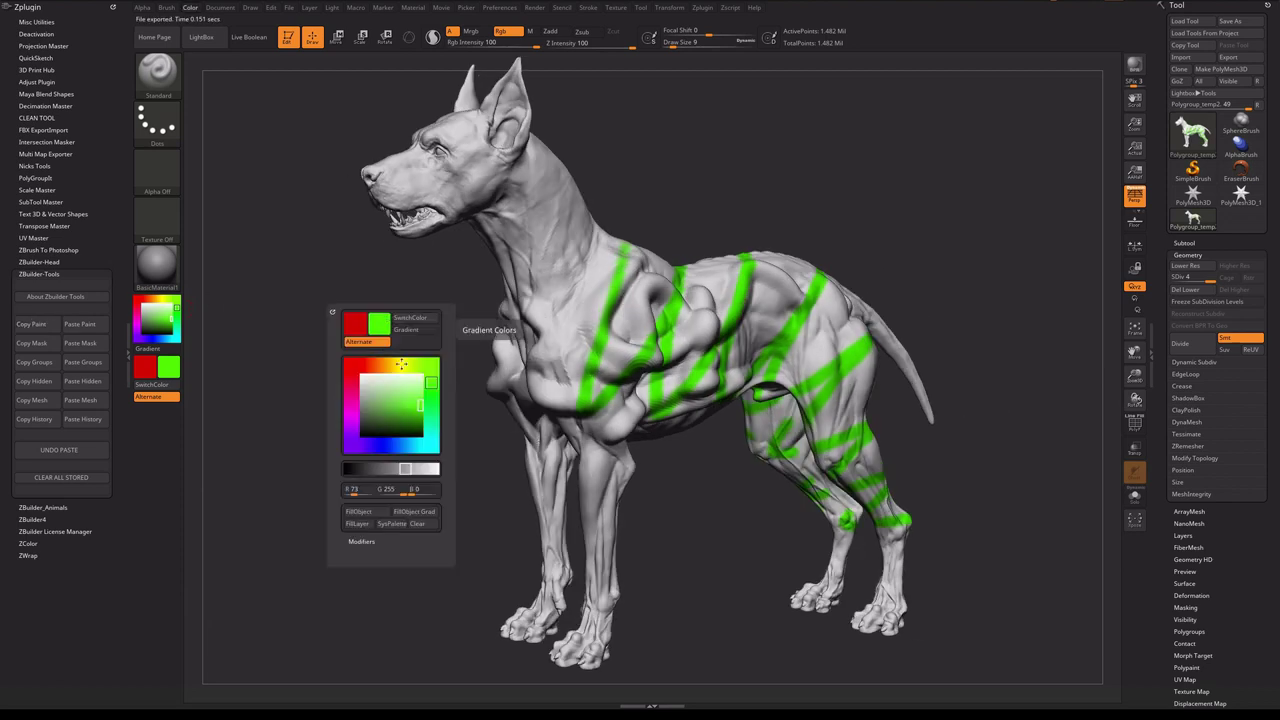
left_click(352, 364)
left_click_drag(694, 186, 624, 192)
mouse_move(534, 204)
left_mouse_down()
mouse_move(520, 207)
mouse_move(546, 205)
mouse_move(447, 160)
mouse_move(408, 182)
mouse_move(410, 200)
left_mouse_up()
left_click_drag(400, 309, 410, 325)
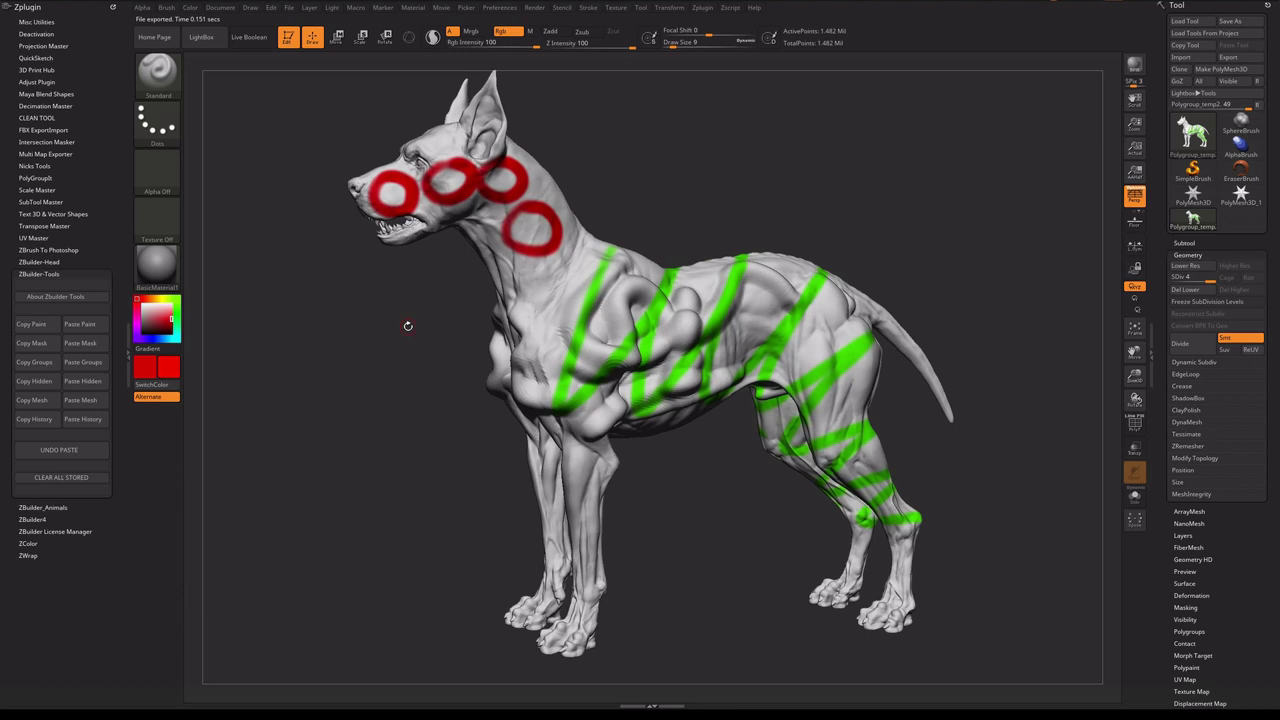
Restore the stored polypaint on the dog and undo that paste
left_click(97, 326)
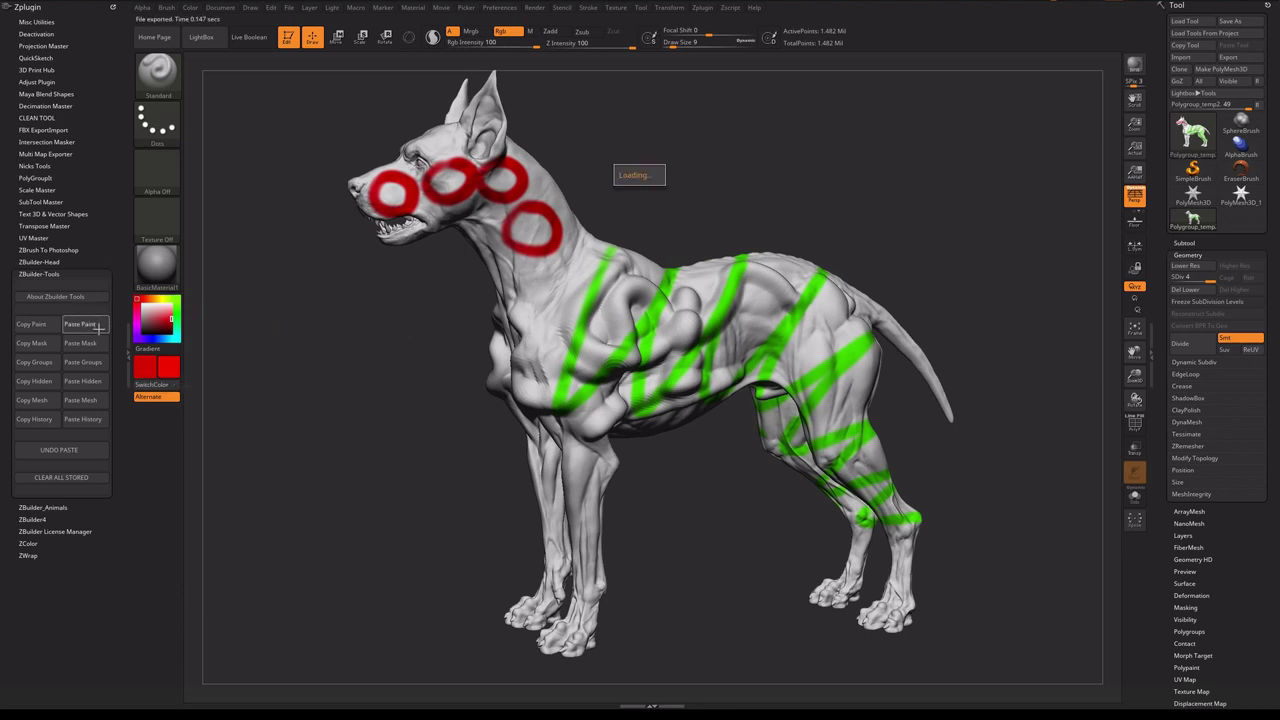
left_click_drag(359, 333, 347, 335)
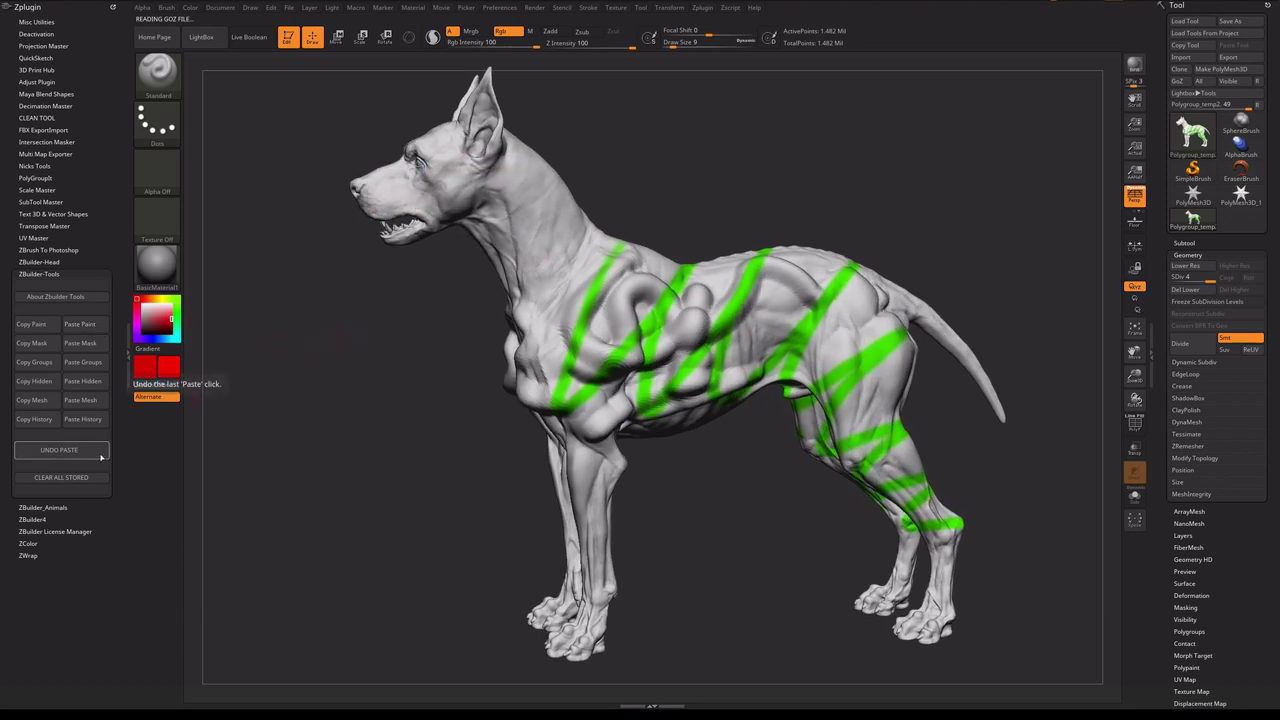
left_click(87, 451)
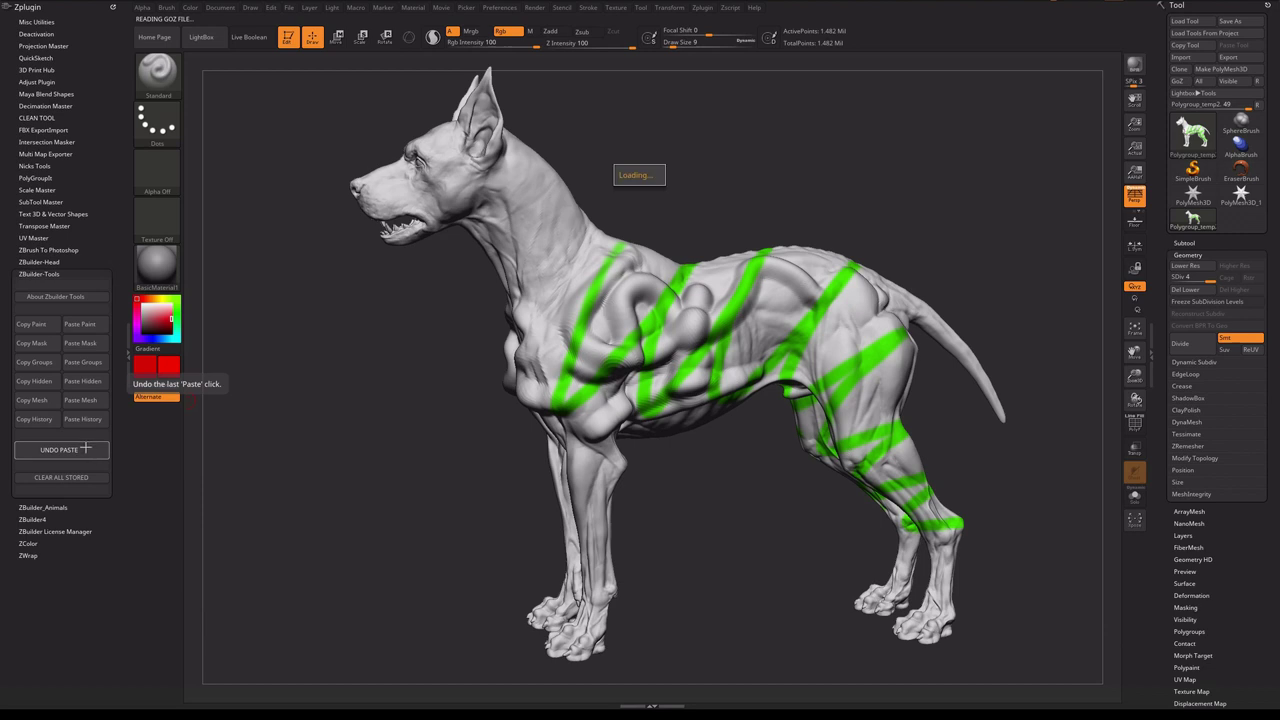
left_click_drag(393, 337, 386, 338)
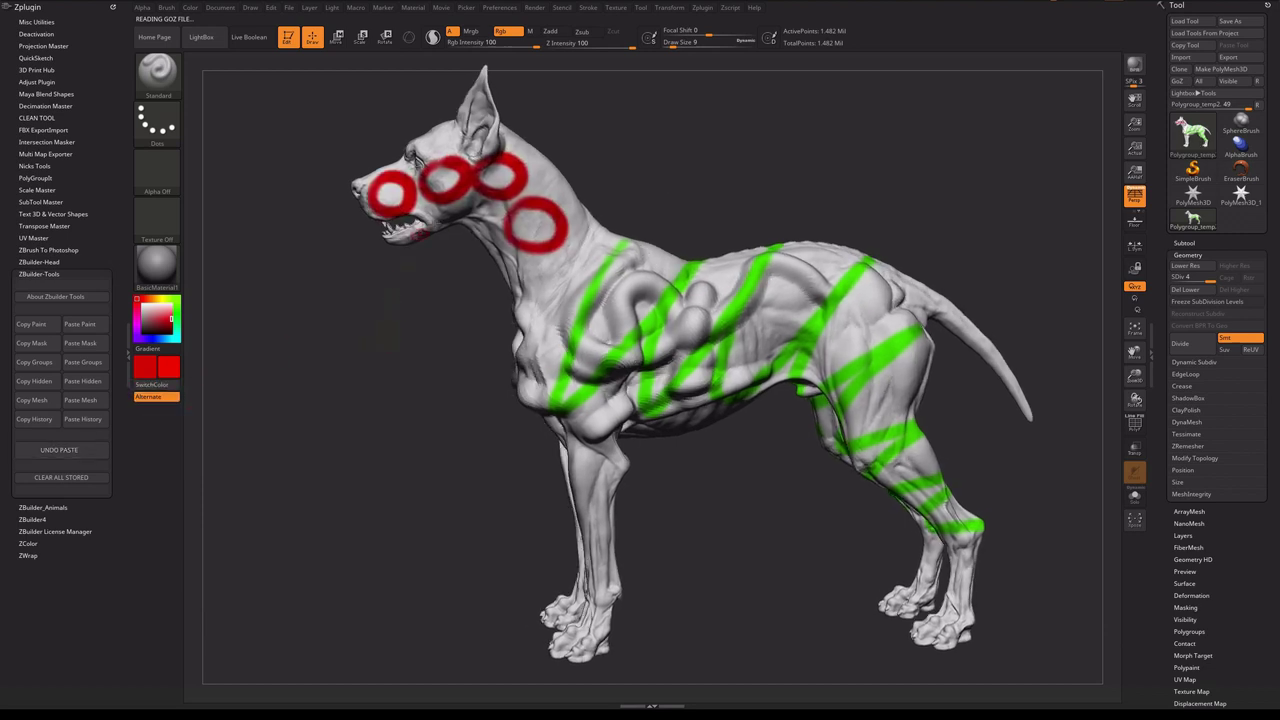